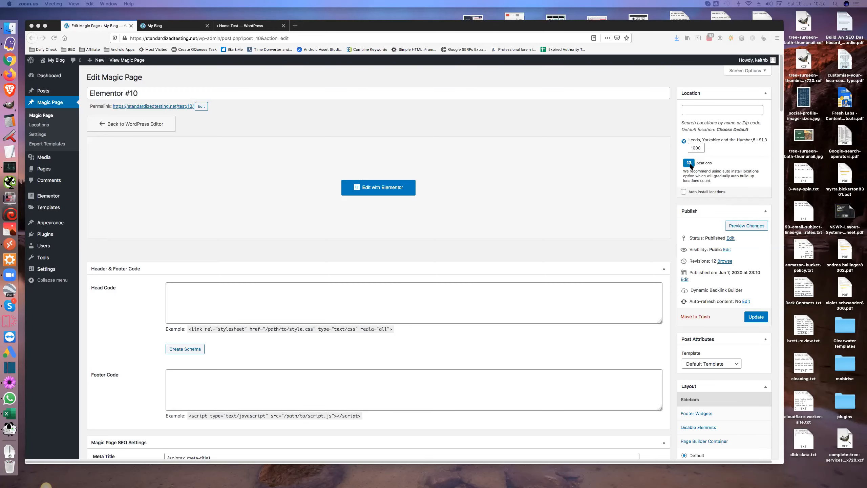
- Open the Magic Page databases from the plugin settings and examine which United Kingdom regions are installed
{"action": "left_click", "coordinate": [40, 136]}
{"action": "left_click", "coordinate": [41, 134]}
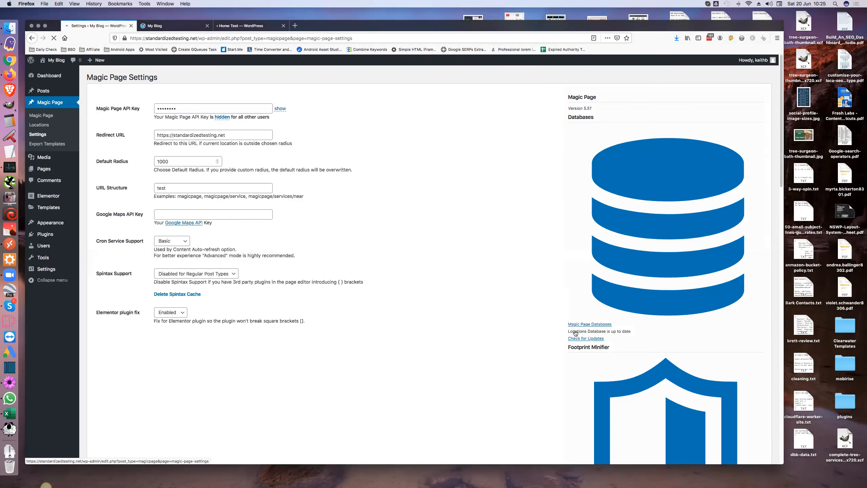
{"action": "left_click", "coordinate": [576, 325]}
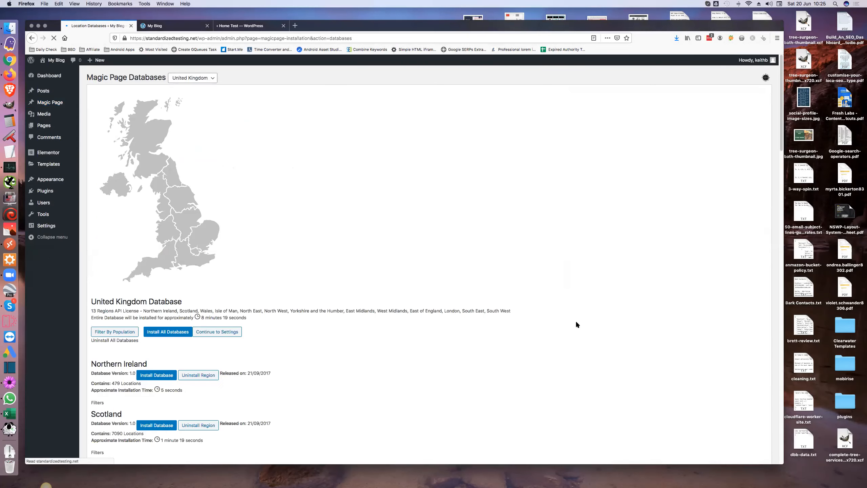
{"action": "scroll", "coordinate": [333, 307], "scroll_direction": "down", "scroll_amount": 5}
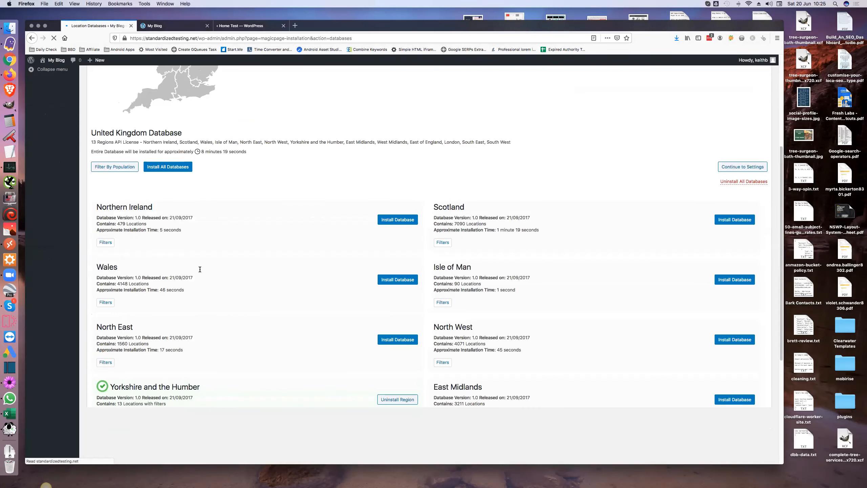
{"action": "scroll", "coordinate": [200, 269], "scroll_direction": "down", "scroll_amount": 4}
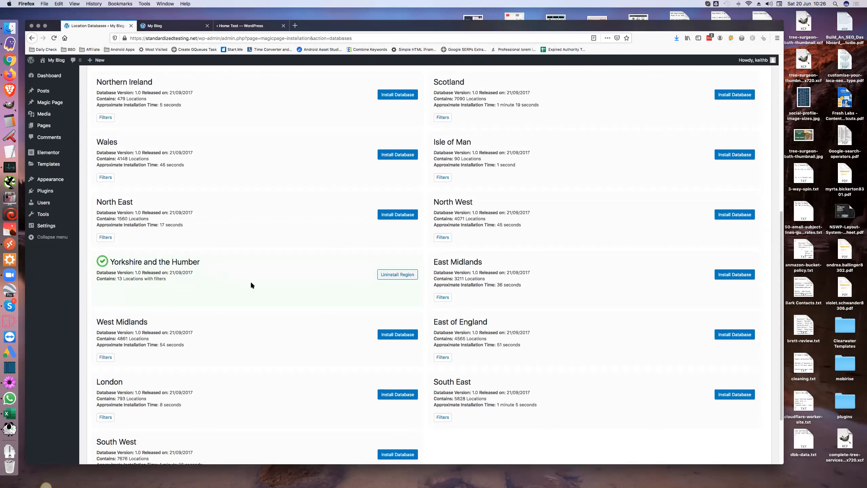
{"action": "scroll", "coordinate": [251, 281], "scroll_direction": "up", "scroll_amount": 10}
{"action": "scroll", "coordinate": [255, 301], "scroll_direction": "up", "scroll_amount": 2}
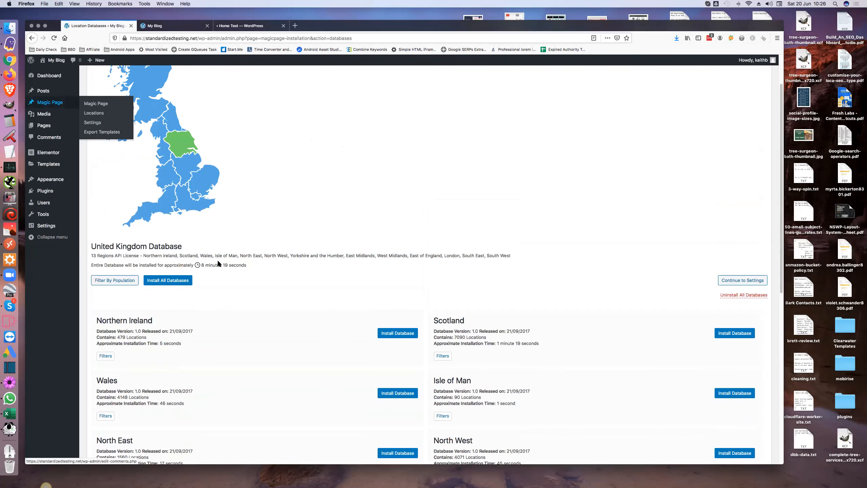
{"action": "scroll", "coordinate": [250, 212], "scroll_direction": "down", "scroll_amount": 1}
{"action": "scroll", "coordinate": [249, 215], "scroll_direction": "up", "scroll_amount": 4}
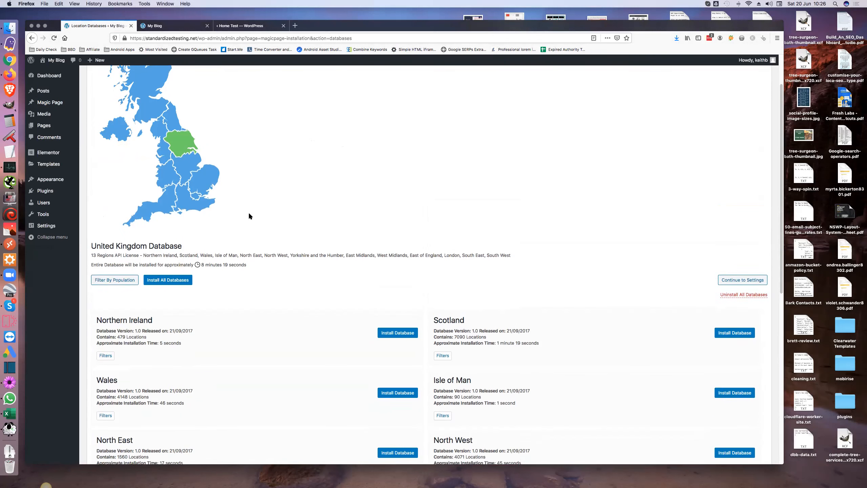
- Open the Barnsley location for editing from the Magic Page locations list
{"action": "mouse_move", "coordinate": [58, 104]}
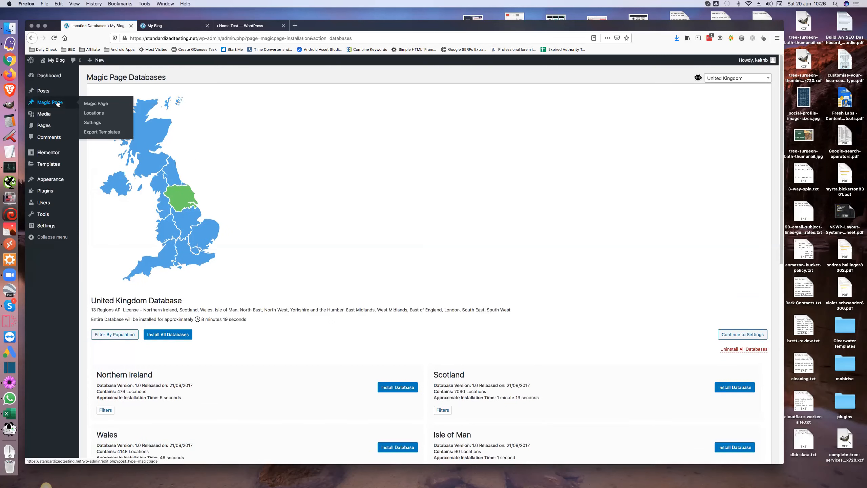
{"action": "left_click", "coordinate": [96, 113]}
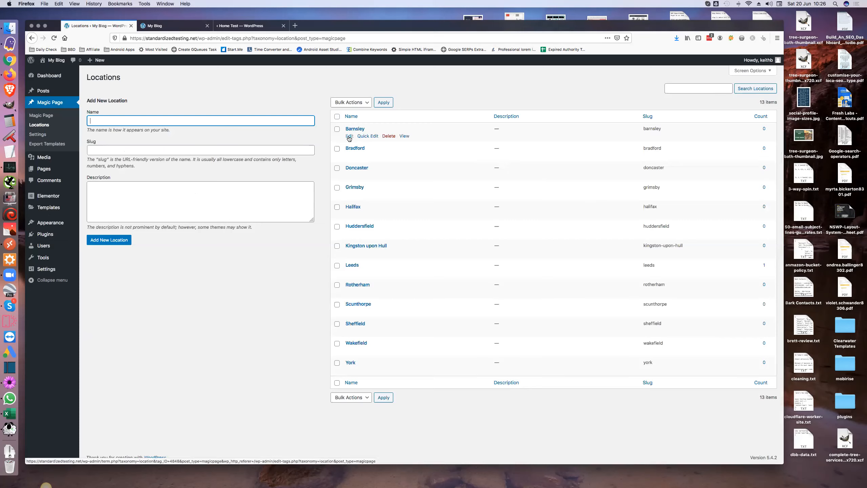
{"action": "left_click", "coordinate": [349, 137]}
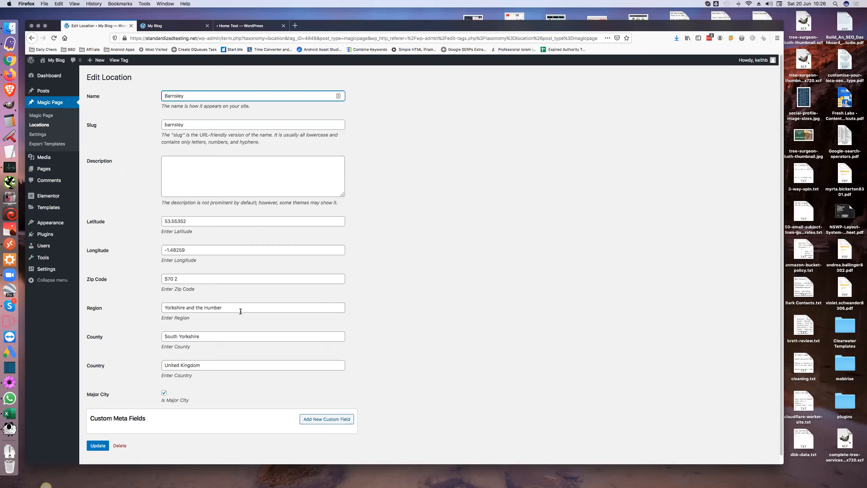
- Examine the Barnsley location's zip code and Major City setting
{"action": "left_click", "coordinate": [171, 279]}
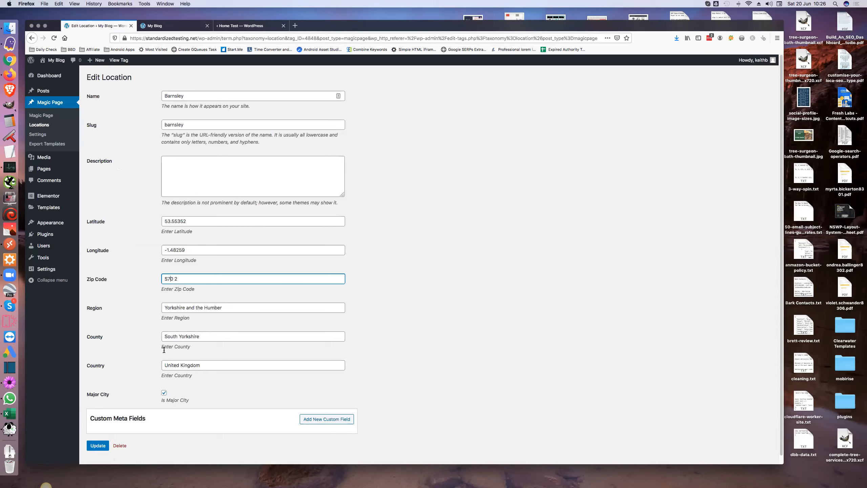
{"action": "scroll", "coordinate": [166, 366], "scroll_direction": "down", "scroll_amount": 1}
{"action": "left_click", "coordinate": [164, 385]}
{"action": "left_click", "coordinate": [164, 385]}
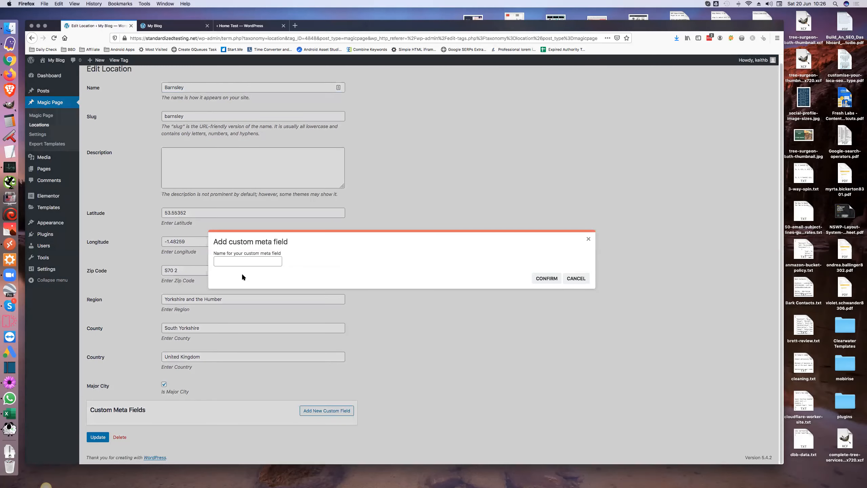
- Add a custom meta field named "test" to the Barnsley location
{"action": "left_click", "coordinate": [239, 260]}
{"action": "type", "text": "test"}
{"action": "left_click", "coordinate": [547, 278]}
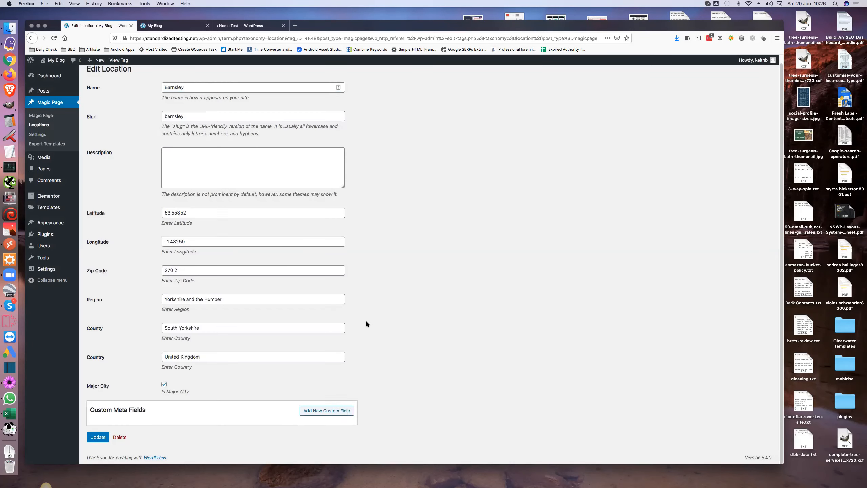
- Enter "This is hello from. meta_test" as Barnsley's value for the test meta field and update the location
{"action": "left_click_drag", "start_coordinate": [126, 432], "coordinate": [103, 432]}
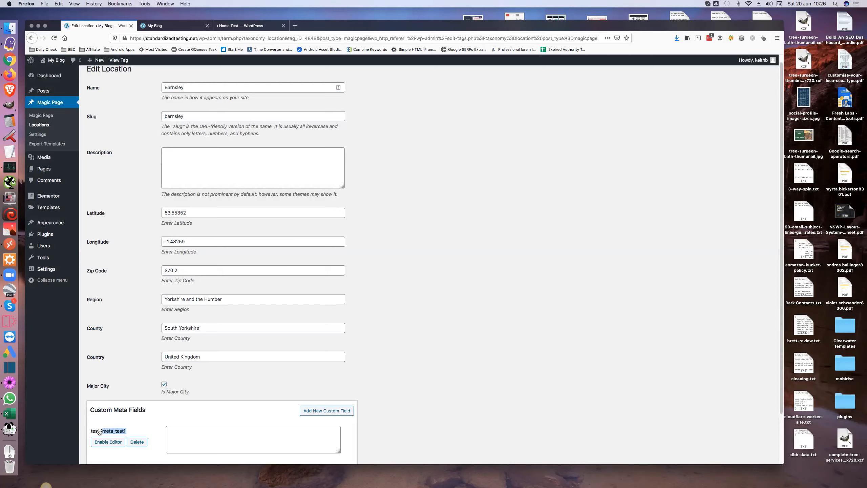
{"action": "left_click", "coordinate": [200, 434]}
{"action": "type", "text": "Thi"}
{"action": "key", "text": "BackSpace"}
{"action": "type", "text": "s is "}
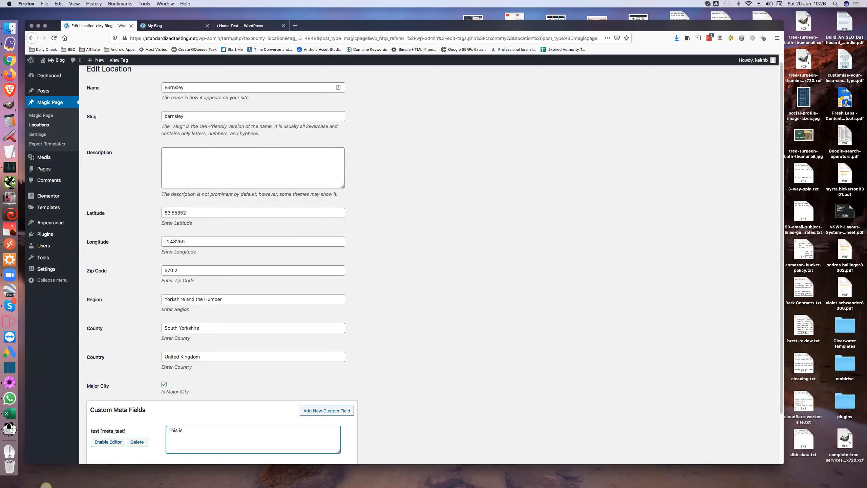
{"action": "type", "text": "hello from. meta_test"}
{"action": "scroll", "coordinate": [187, 426], "scroll_direction": "down", "scroll_amount": 3}
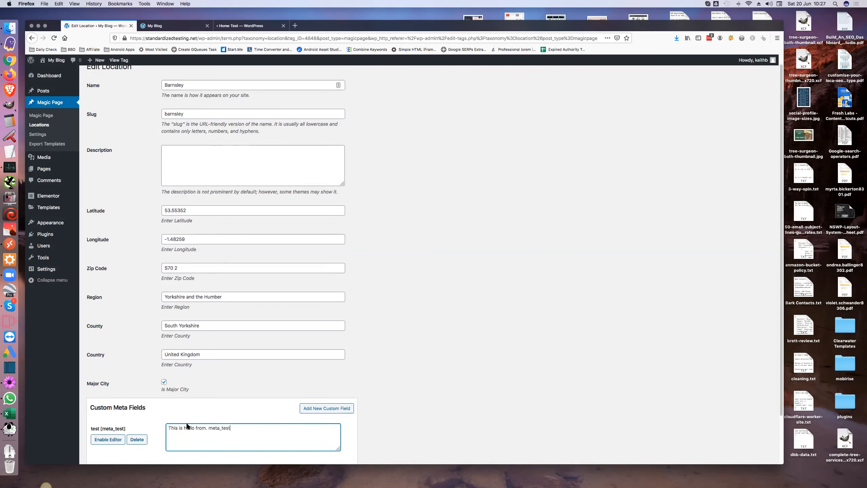
{"action": "left_click", "coordinate": [94, 437]}
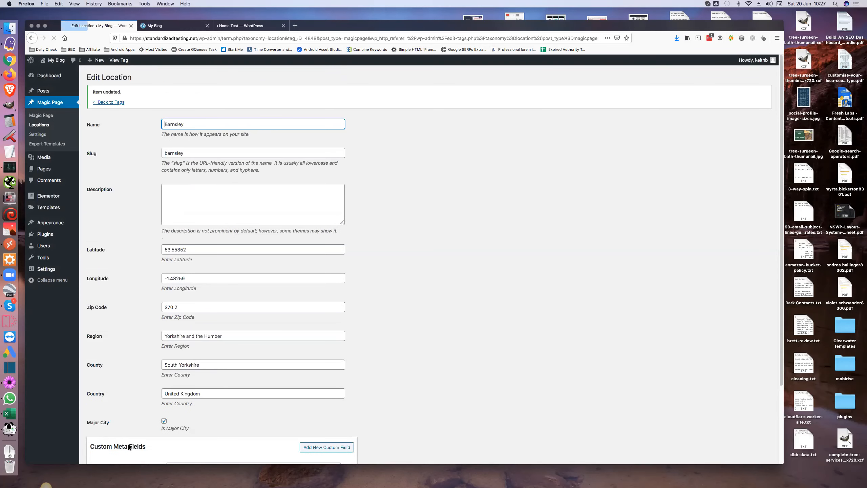
{"action": "scroll", "coordinate": [155, 390], "scroll_direction": "down", "scroll_amount": 5}
{"action": "scroll", "coordinate": [217, 425], "scroll_direction": "up", "scroll_amount": 5}
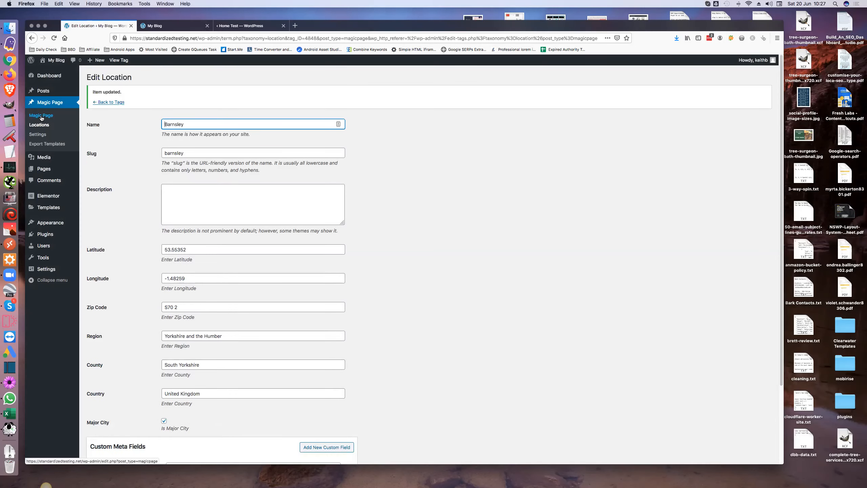
- Return to the Magic Page locations list and open the Bradford location's custom meta fields for editing
{"action": "left_click", "coordinate": [41, 117]}
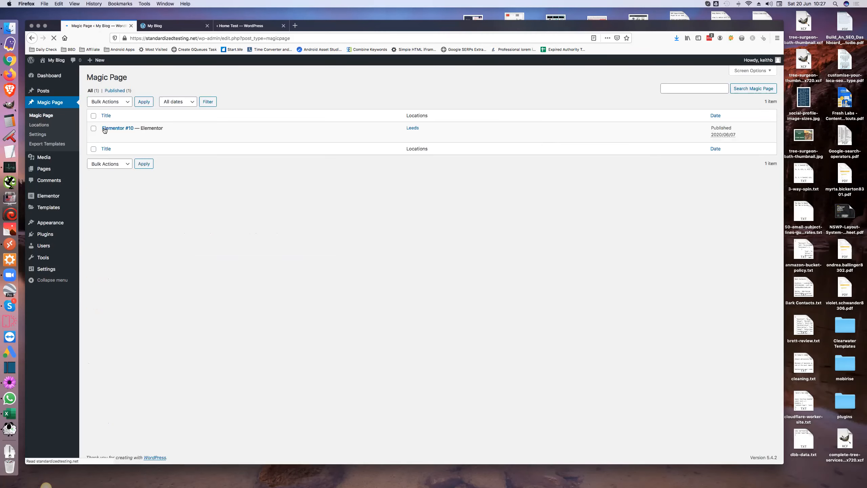
{"action": "left_click", "coordinate": [40, 125]}
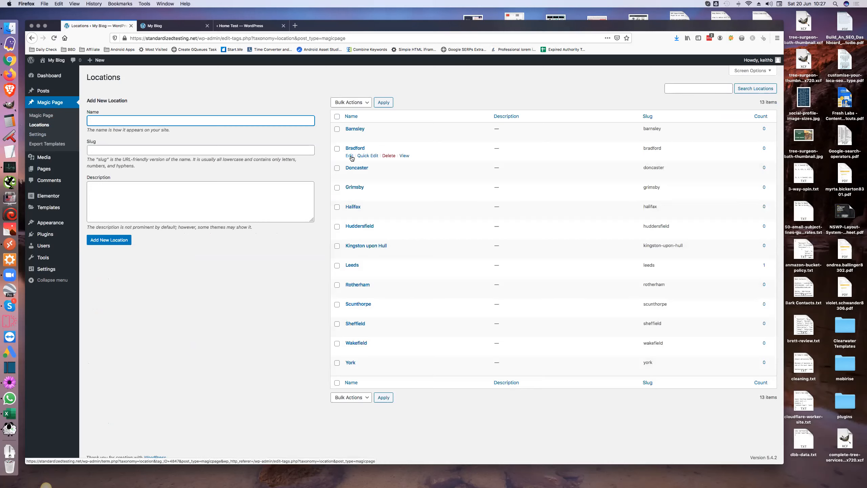
{"action": "left_click", "coordinate": [349, 156]}
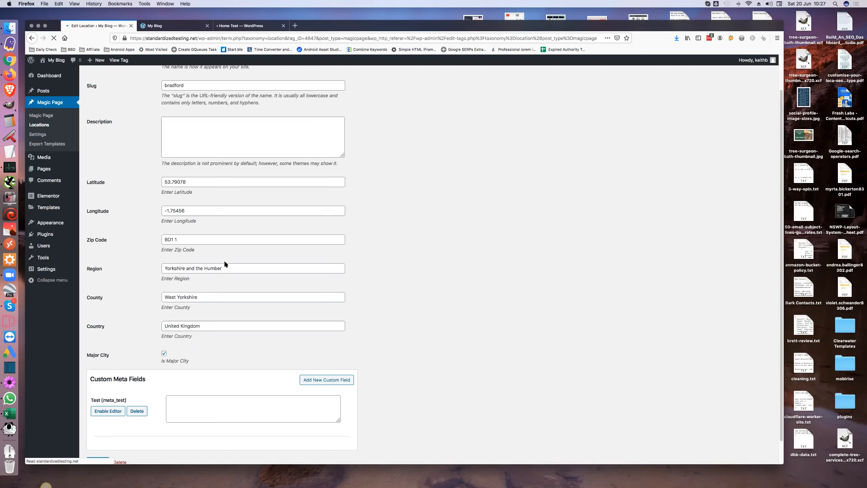
{"action": "scroll", "coordinate": [224, 263], "scroll_direction": "down", "scroll_amount": 2}
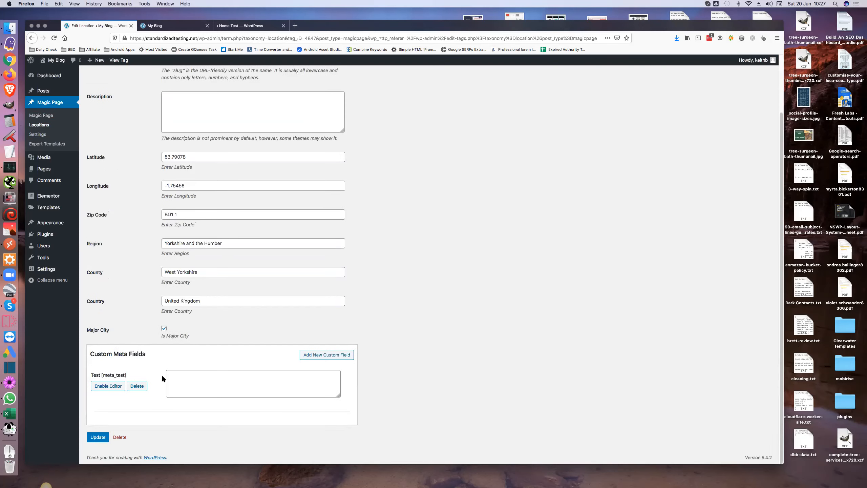
- Enter "This is helloo from bradford meta_test" in Bradford's Test meta field and update the location
{"action": "left_click", "coordinate": [208, 375]}
{"action": "type", "text": "Th"}
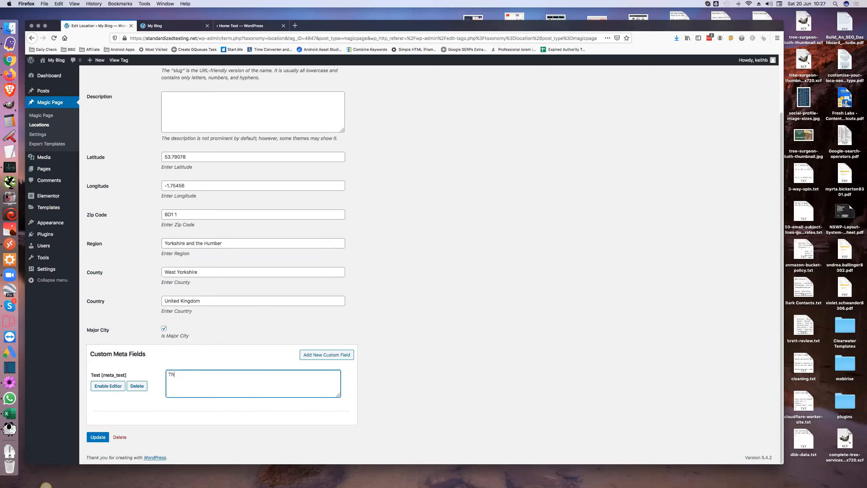
{"action": "type", "text": "is is helloo from bradford meta_test"}
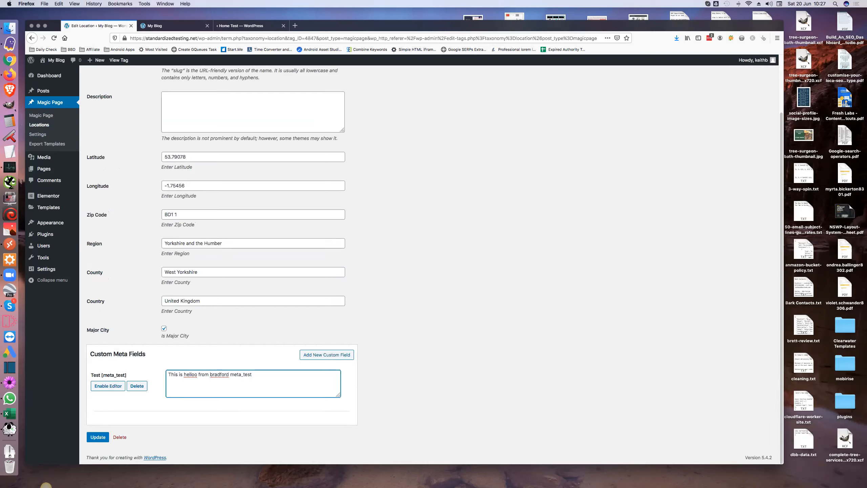
{"action": "left_click", "coordinate": [98, 437]}
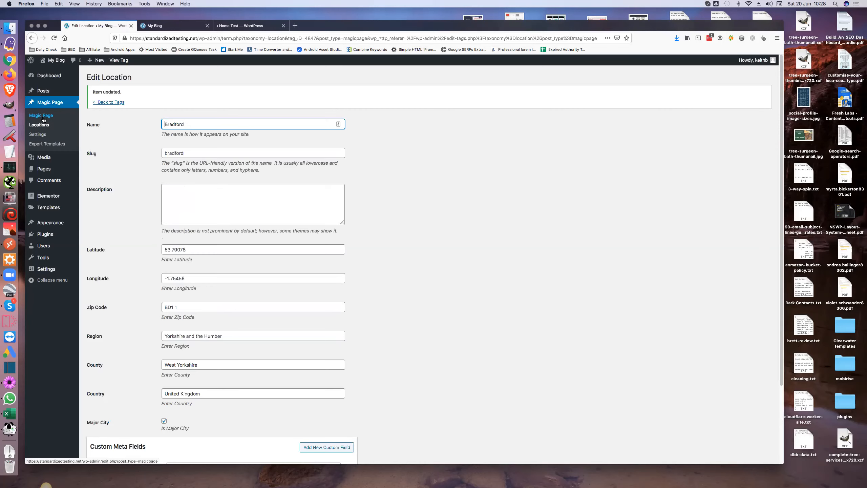
- Open the magic page "Elementor #10" for editing and load its Elementor editor in a new browser tab
{"action": "left_click", "coordinate": [43, 118]}
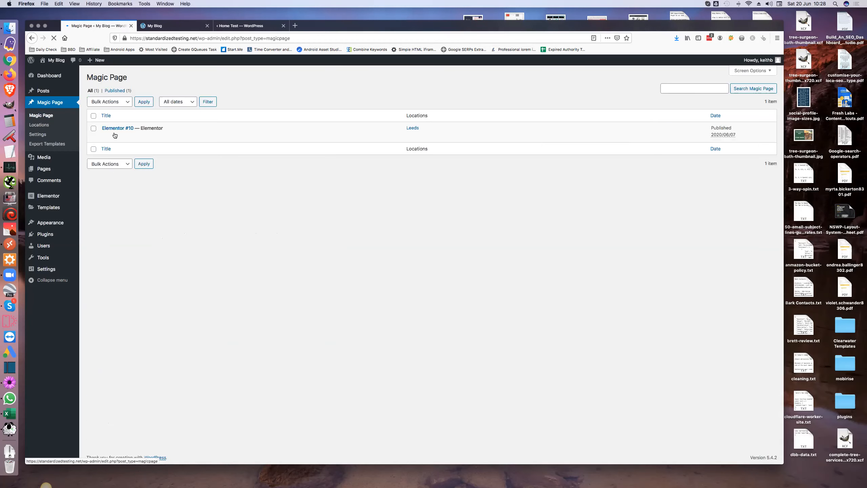
{"action": "mouse_move", "coordinate": [106, 137]}
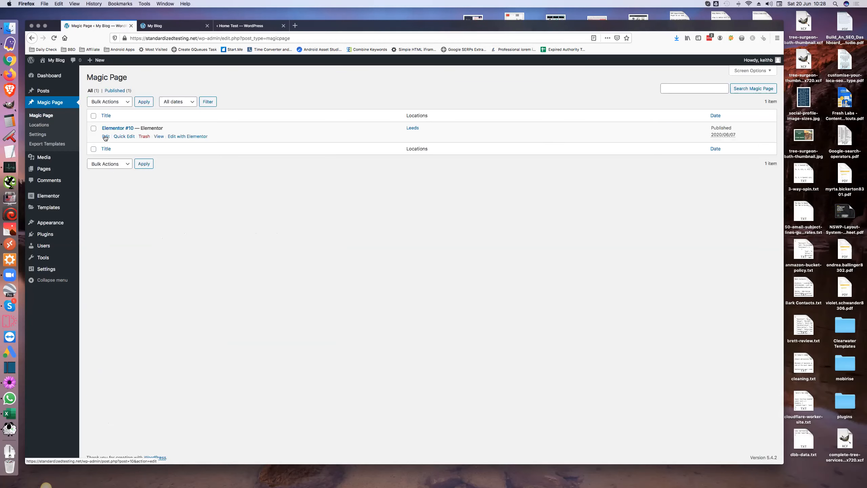
{"action": "left_click", "coordinate": [106, 137]}
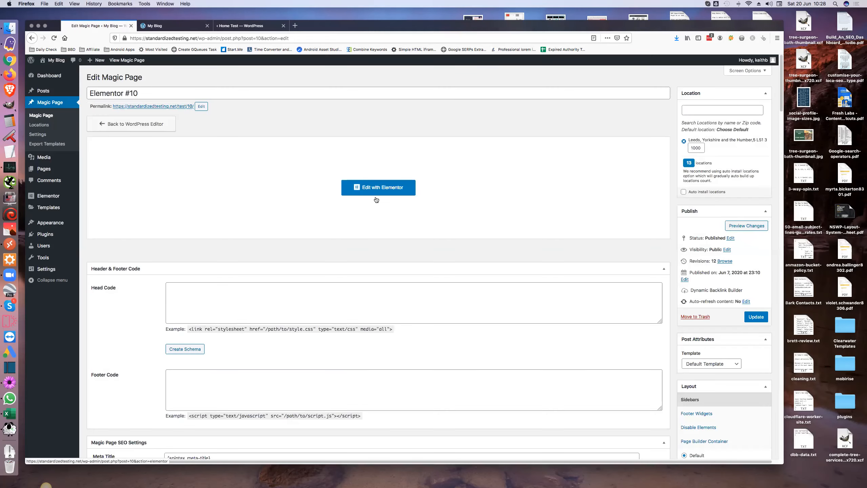
{"action": "right_click", "coordinate": [385, 193]}
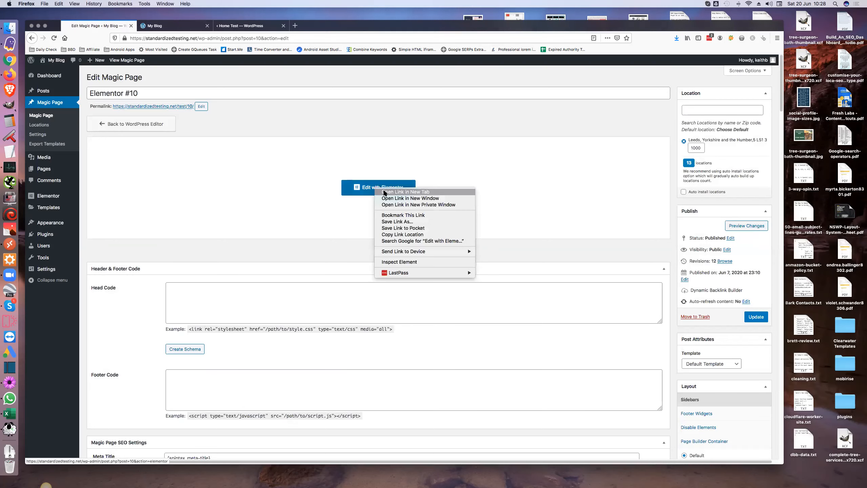
{"action": "key", "text": "Return"}
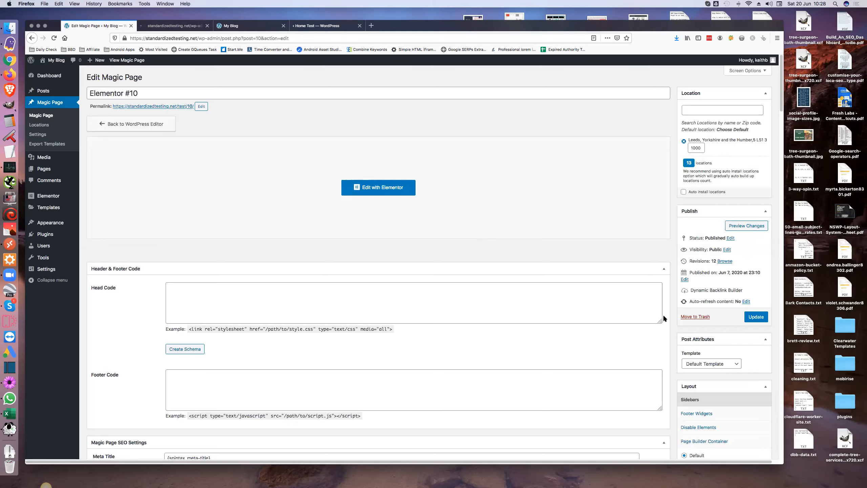
- Copy the [meta_test] custom meta field shortcode from the magic page and switch to its Elementor editor
{"action": "scroll", "coordinate": [662, 314], "scroll_direction": "down", "scroll_amount": 10}
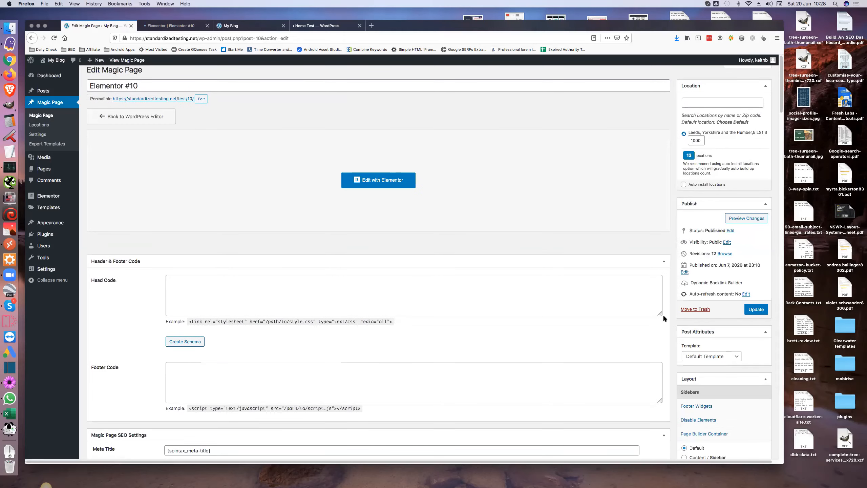
{"action": "scroll", "coordinate": [662, 317], "scroll_direction": "down", "scroll_amount": 10}
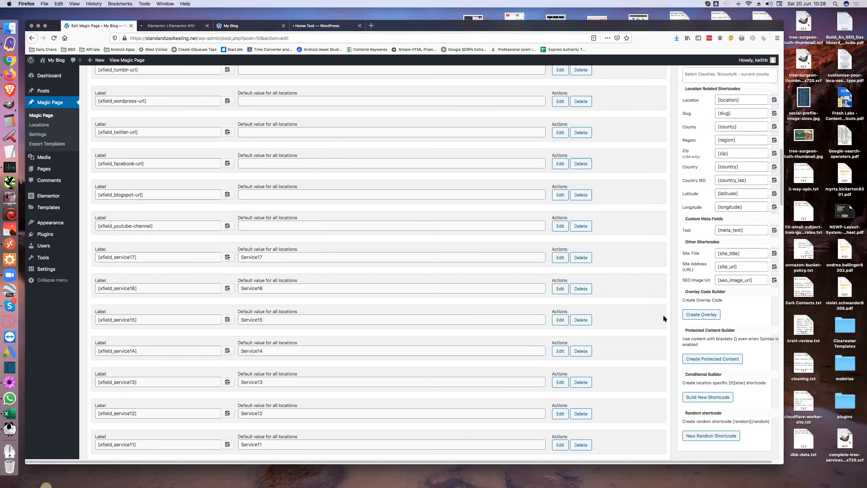
{"action": "scroll", "coordinate": [663, 318], "scroll_direction": "down", "scroll_amount": 2}
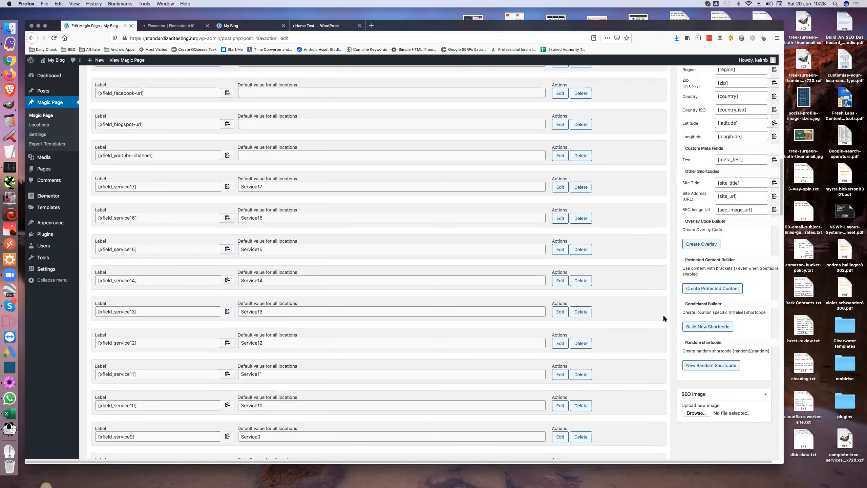
{"action": "scroll", "coordinate": [663, 315], "scroll_direction": "up", "scroll_amount": 2}
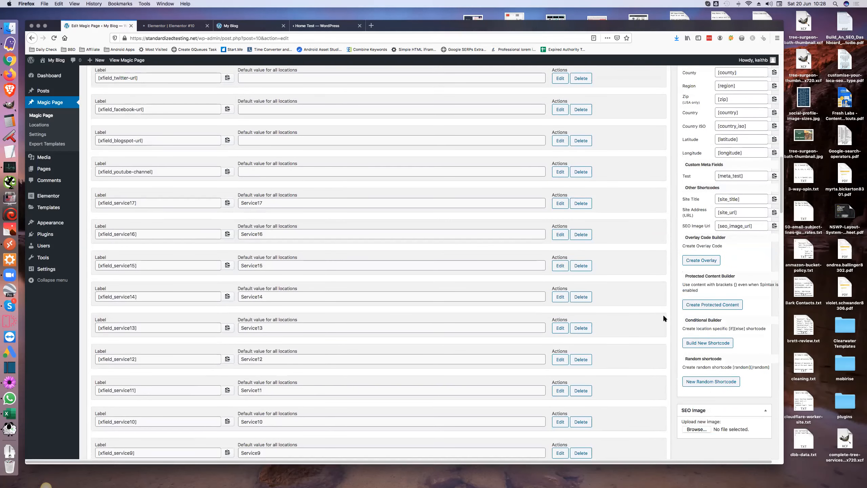
{"action": "scroll", "coordinate": [693, 203], "scroll_direction": "up", "scroll_amount": 1}
{"action": "left_click", "coordinate": [774, 203]}
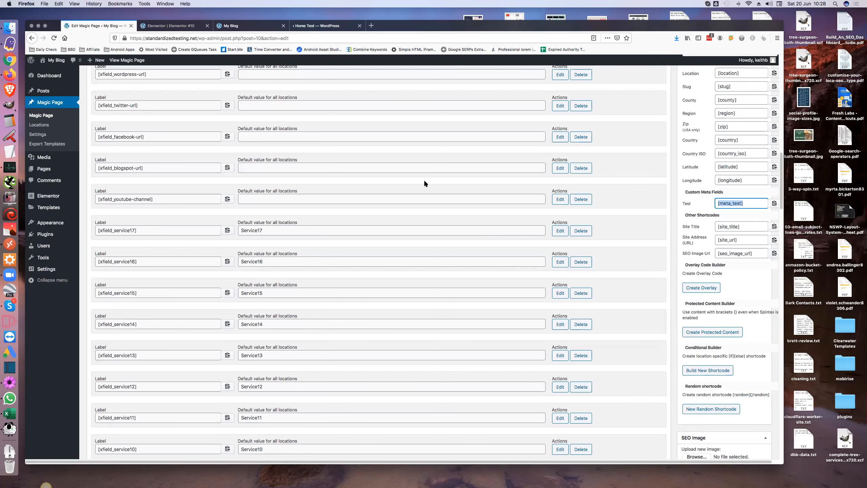
{"action": "left_click", "coordinate": [173, 25]}
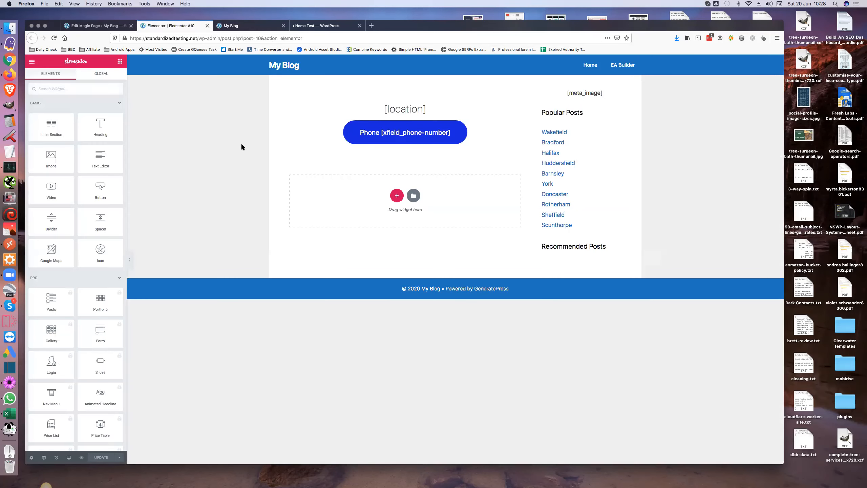
- Add a Text Editor widget between the [location] heading and the phone button, replacing its placeholder text with the [meta_test] shortcode
{"action": "left_click_drag", "start_coordinate": [100, 159], "coordinate": [410, 119]}
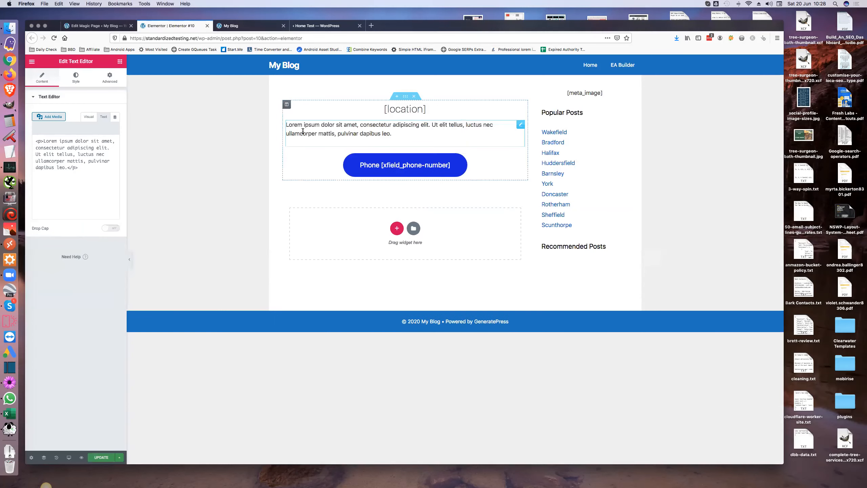
{"action": "left_click", "coordinate": [302, 131]}
{"action": "triple_click", "coordinate": [56, 168]}
{"action": "key", "text": "super+x"}
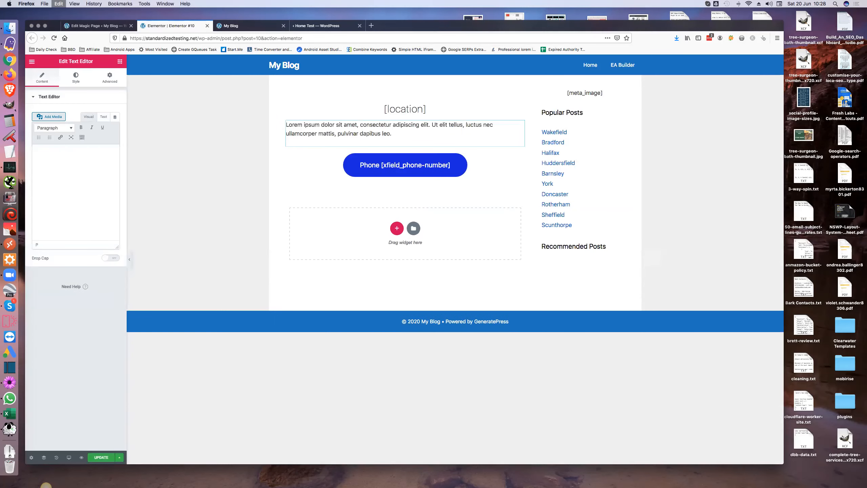
{"action": "key", "text": "super+v"}
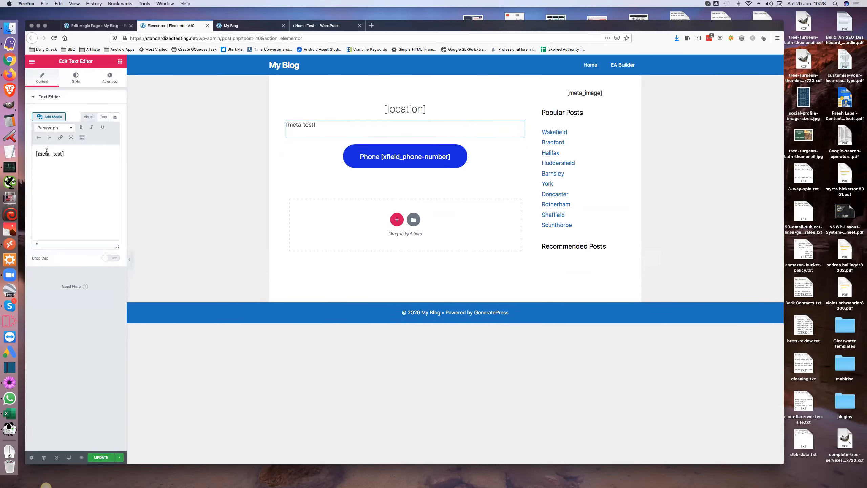
- Extend the text widget's content to read "This is meta test <[meta_test]>" and update the page
{"action": "type", "text": "This"}
{"action": "type", "text": " is "}
{"action": "type", "text": "meta"}
{"action": "type", "text": " te"}
{"action": "type", "text": "st <"}
{"action": "key", "text": "End"}
{"action": "type", "text": ">"}
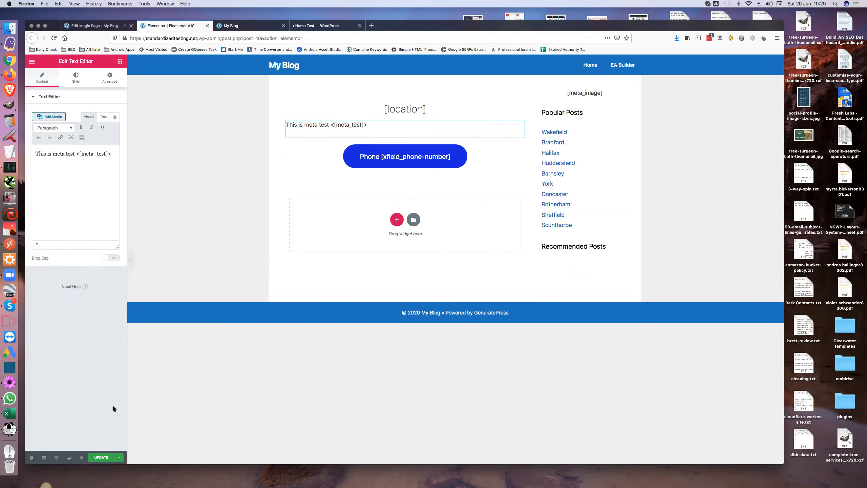
{"action": "left_click", "coordinate": [101, 457]}
- Preview the page and load its Barnsley version at standardizedtesting.net/test/barnsley/
{"action": "left_click", "coordinate": [80, 458]}
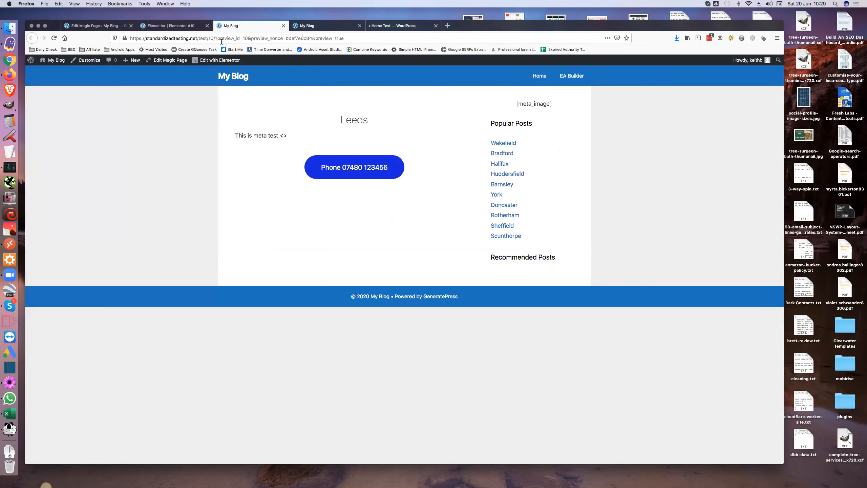
{"action": "double_click", "coordinate": [211, 38]}
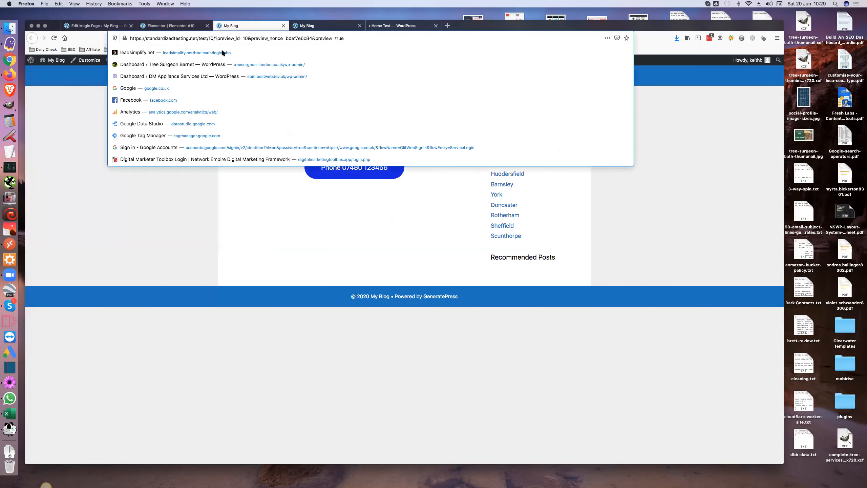
{"action": "type", "text": "barnsley"}
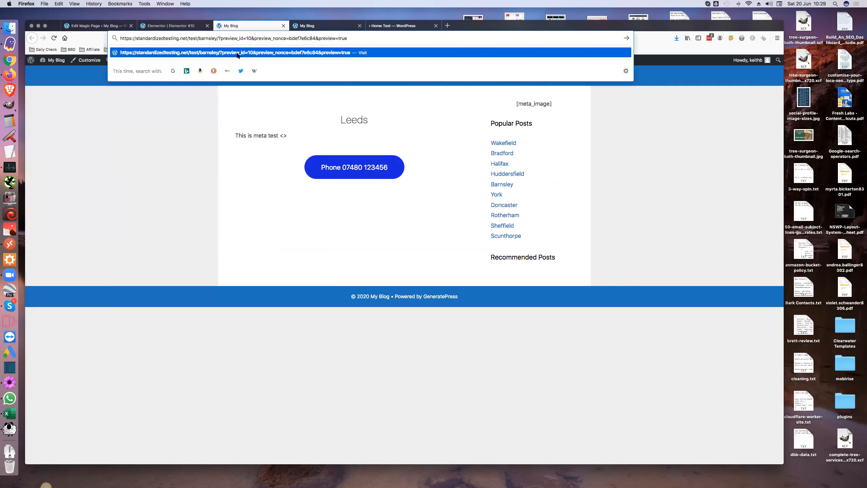
{"action": "left_click_drag", "start_coordinate": [218, 38], "coordinate": [348, 38]}
{"action": "key", "text": "BackSpace"}
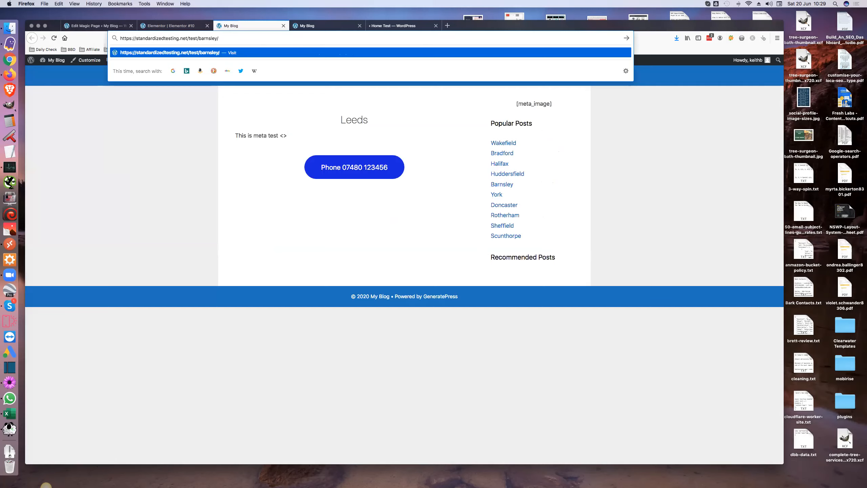
{"action": "key", "text": "Return"}
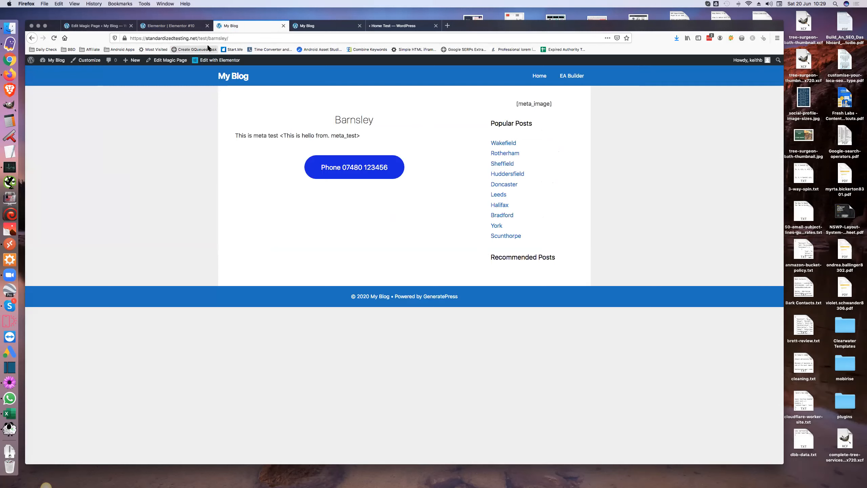
- Load the Bradford version of the page at standardizedtesting.net/test/bradford/ to check its meta text
{"action": "double_click", "coordinate": [217, 38]}
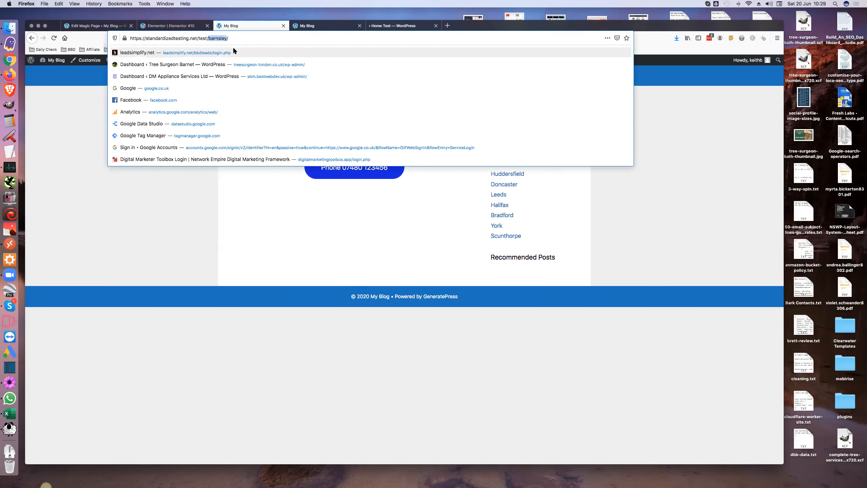
{"action": "type", "text": "bradfor"}
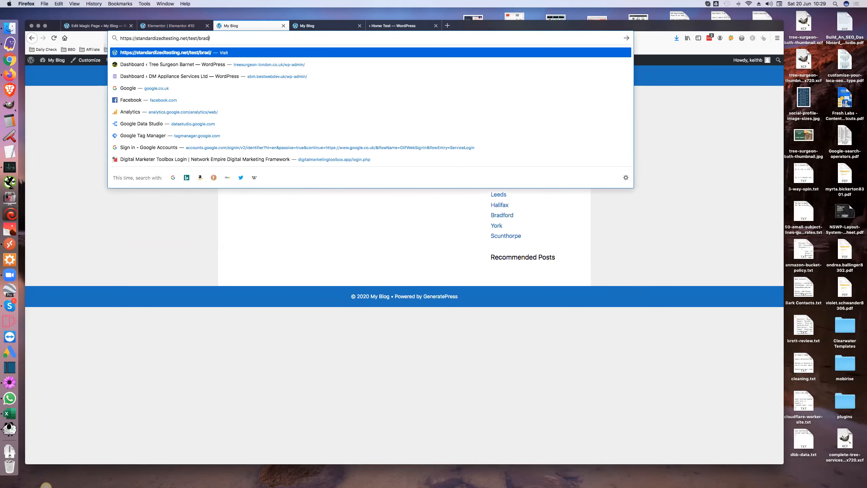
{"action": "type", "text": "d"}
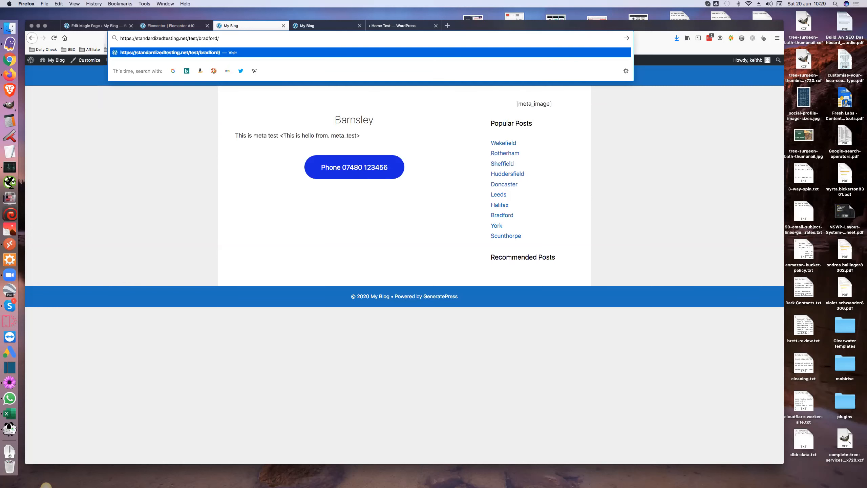
{"action": "key", "text": "Return"}
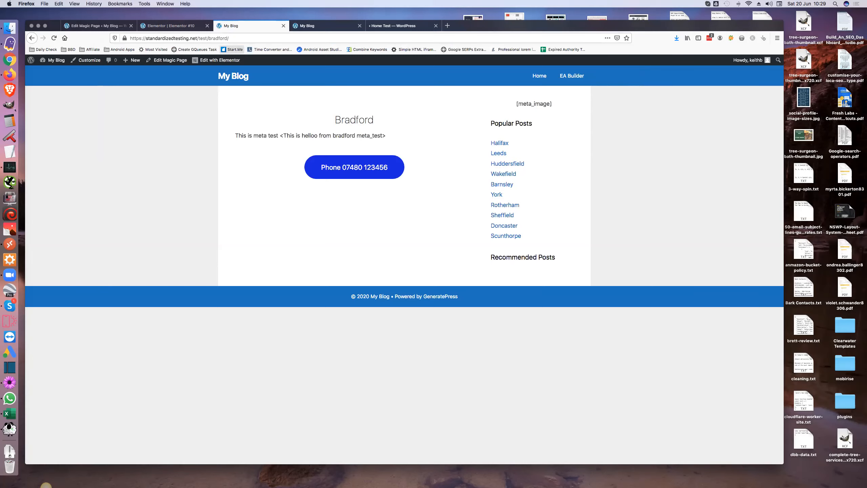
- Return to the magic page's WordPress admin tab and open the Magic Page locations list
{"action": "left_click", "coordinate": [176, 27]}
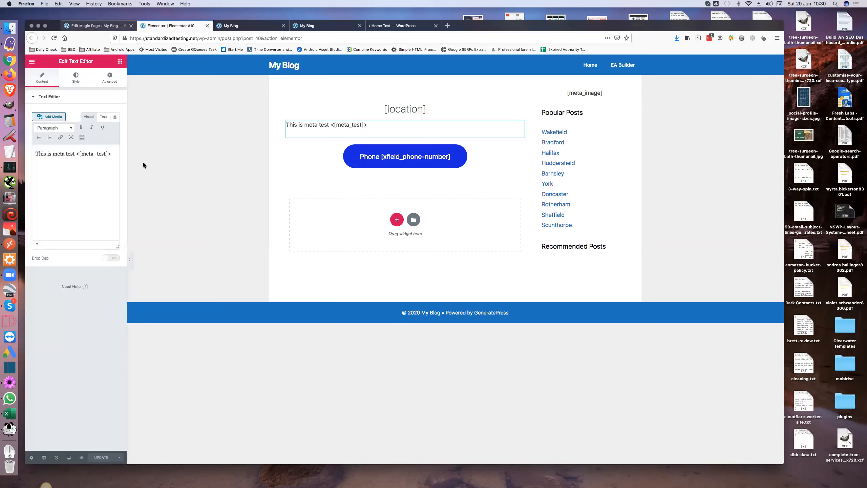
{"action": "left_click", "coordinate": [98, 27]}
{"action": "scroll", "coordinate": [59, 132], "scroll_direction": "up", "scroll_amount": 3}
{"action": "left_click", "coordinate": [46, 128]}
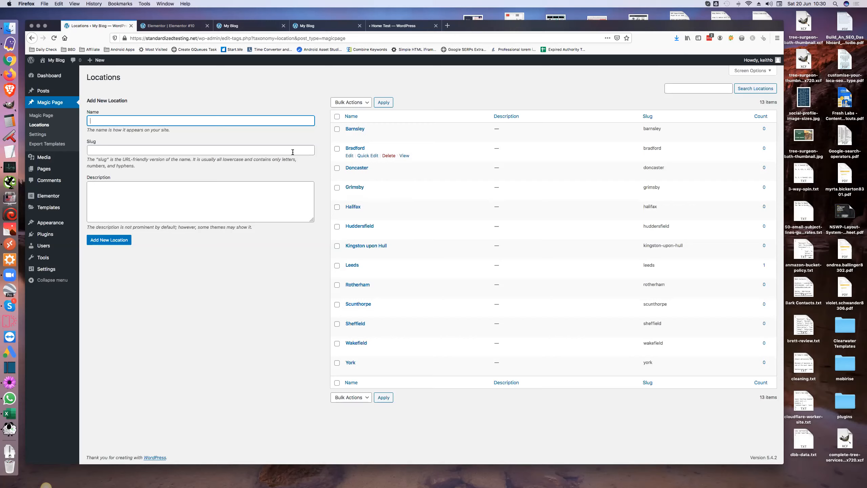
- Open the Import - Export tool from the Magic Page settings and show its location export options
{"action": "left_click", "coordinate": [39, 135]}
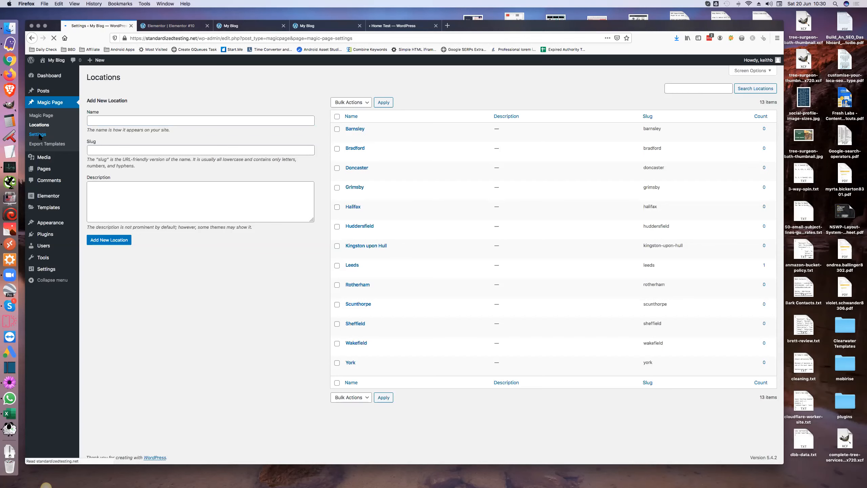
{"action": "scroll", "coordinate": [551, 135], "scroll_direction": "down", "scroll_amount": 15}
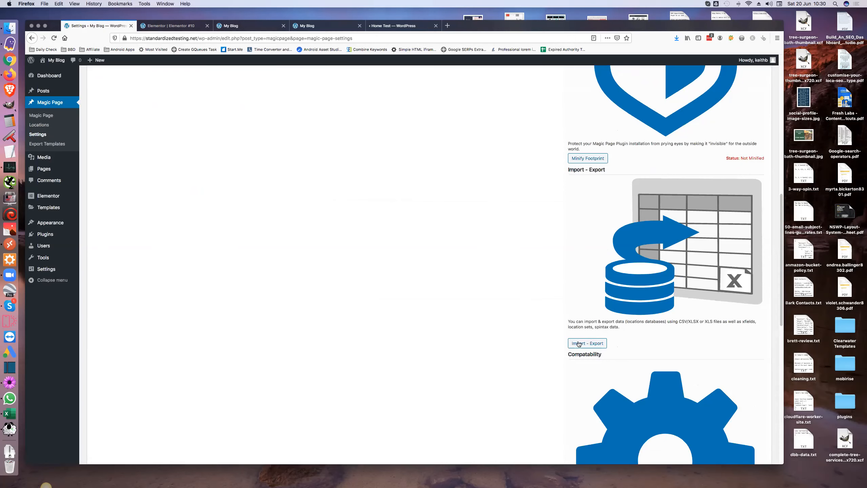
{"action": "left_click", "coordinate": [593, 344]}
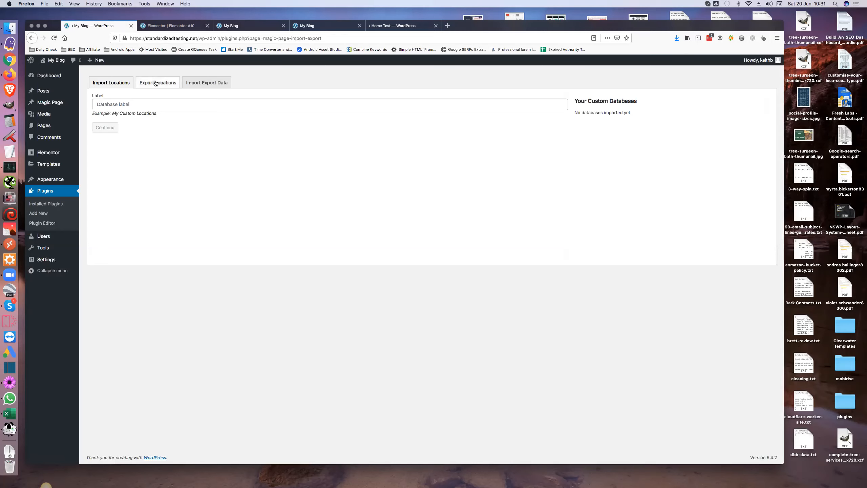
{"action": "left_click", "coordinate": [155, 83]}
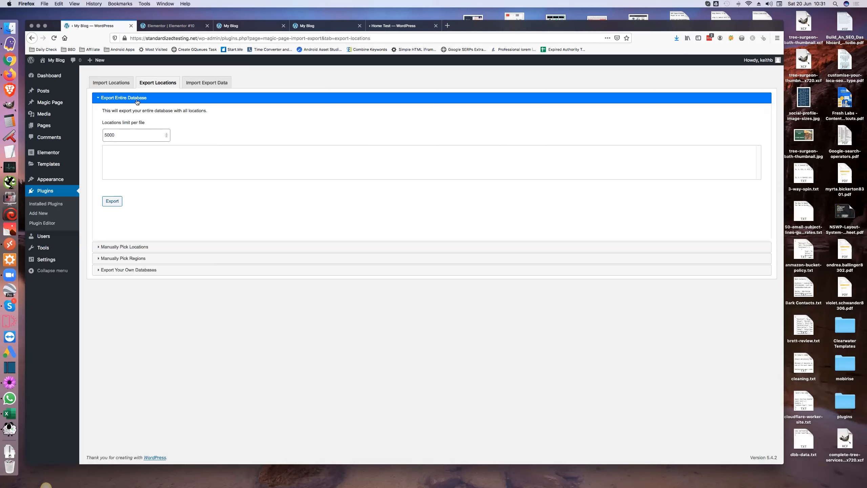
- Try choosing Bradford as a manually picked location to export, and clear the choice
{"action": "left_click", "coordinate": [126, 247]}
{"action": "left_click", "coordinate": [132, 145]}
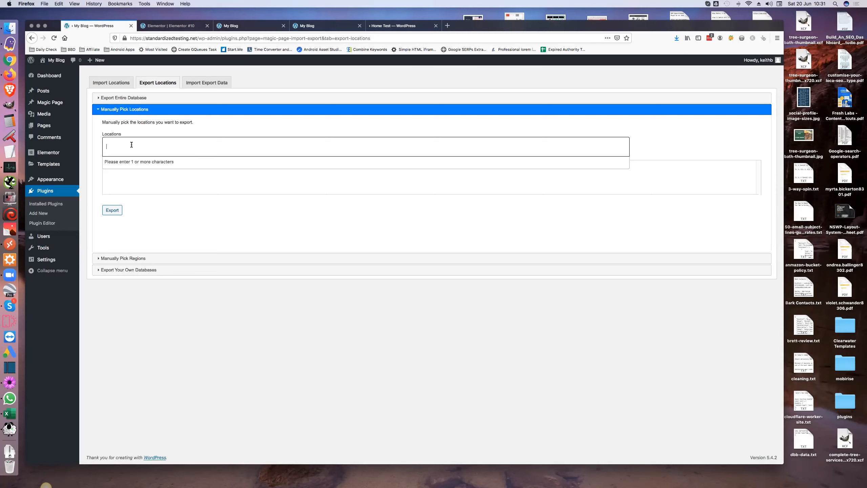
{"action": "type", "text": "brad"}
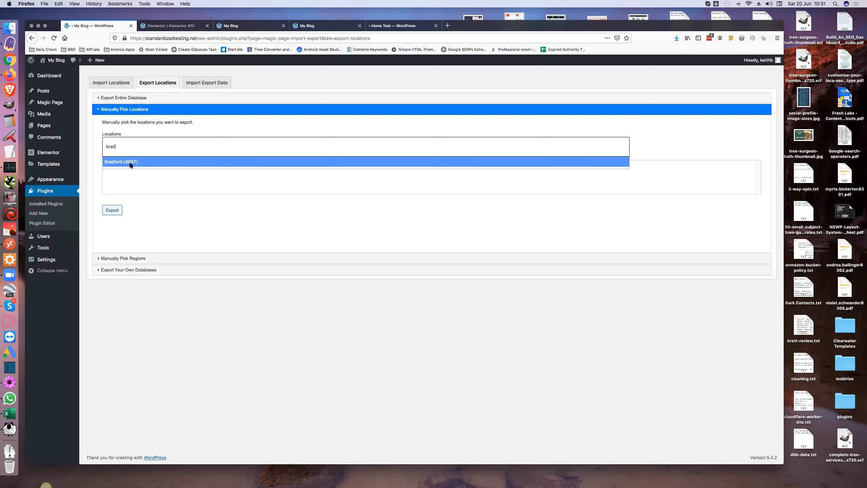
{"action": "left_click", "coordinate": [129, 162]}
{"action": "key", "text": "BackSpace"}
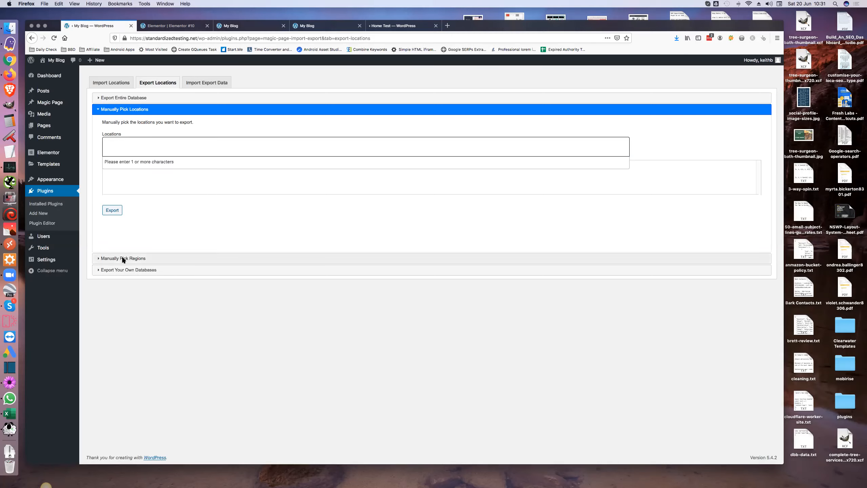
- Try searching for "York" among the manually picked export regions, and clear the entry
{"action": "left_click", "coordinate": [123, 259]}
{"action": "left_click", "coordinate": [121, 155]}
{"action": "type", "text": "wets"}
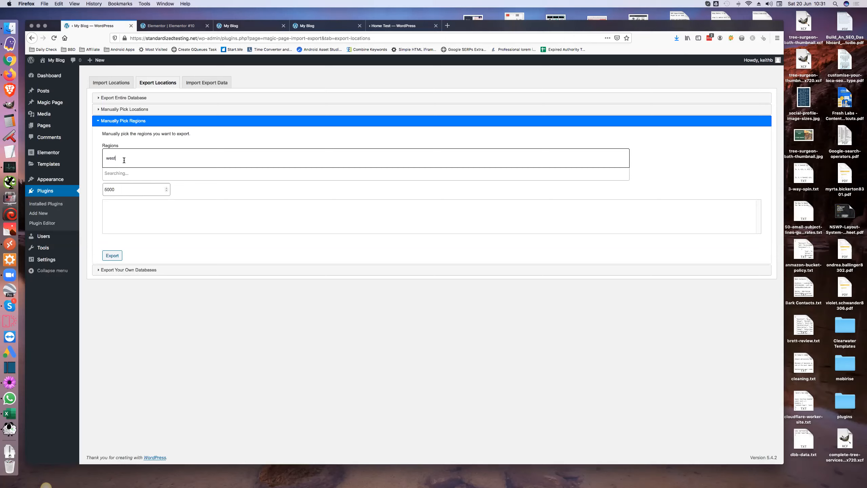
{"action": "double_click", "coordinate": [111, 157]}
{"action": "type", "text": "York"}
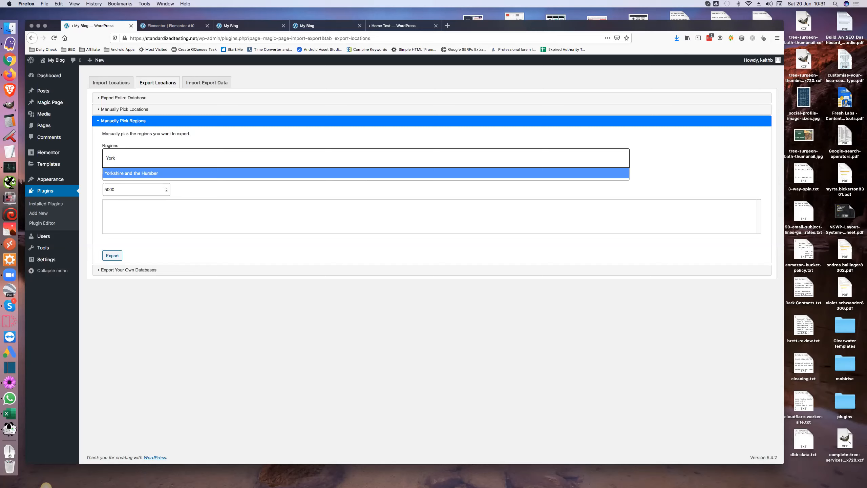
{"action": "double_click", "coordinate": [112, 158]}
{"action": "key", "text": "BackSpace"}
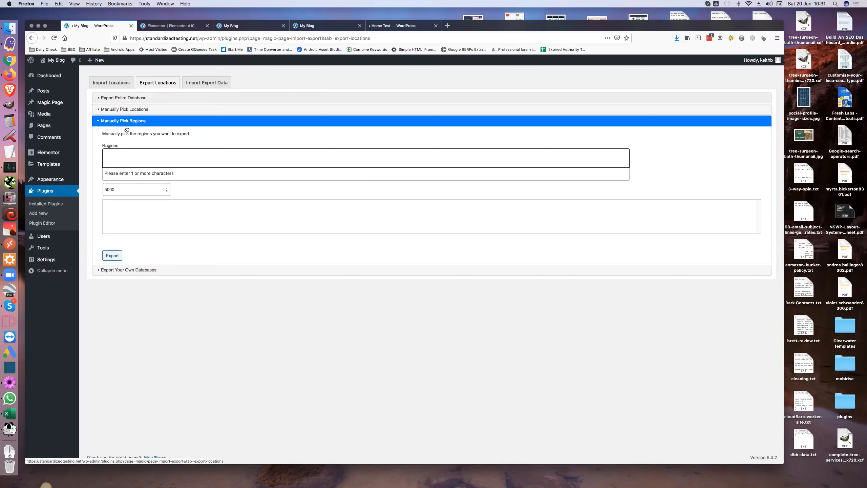
- Export the entire location database and start downloading the generated spreadsheet
{"action": "left_click", "coordinate": [104, 99]}
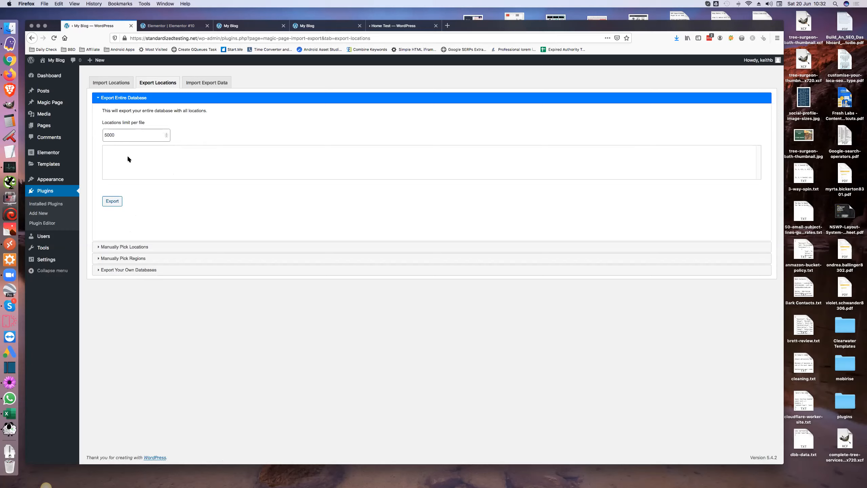
{"action": "left_click", "coordinate": [111, 203]}
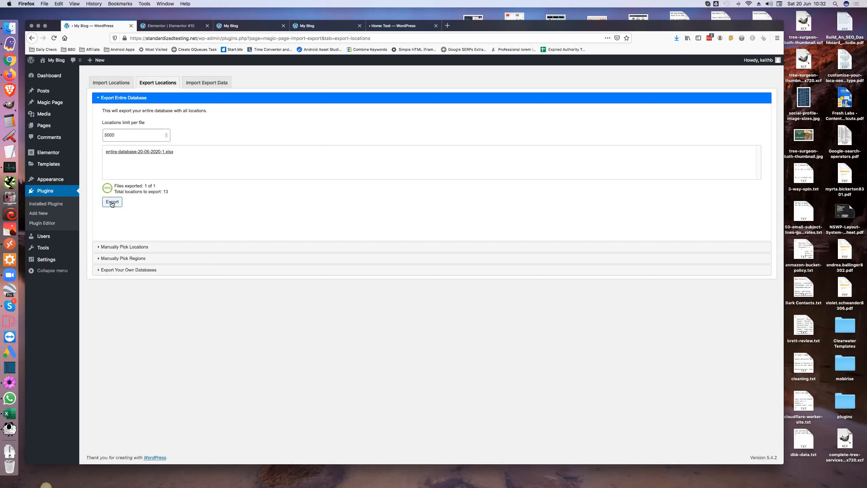
{"action": "left_click", "coordinate": [139, 153]}
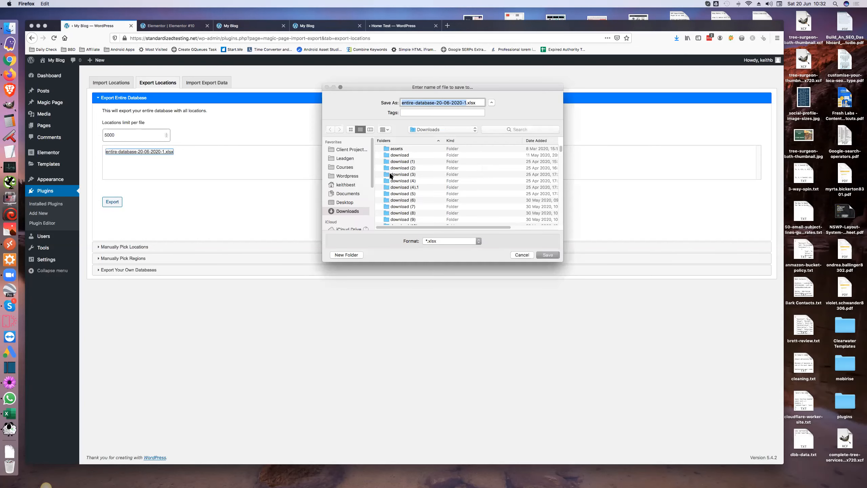
- Save the exported spreadsheet in Downloads as avideo-database-20-06-2020-1.xlsx
{"action": "double_click", "coordinate": [407, 103]}
{"action": "type", "text": "video1"}
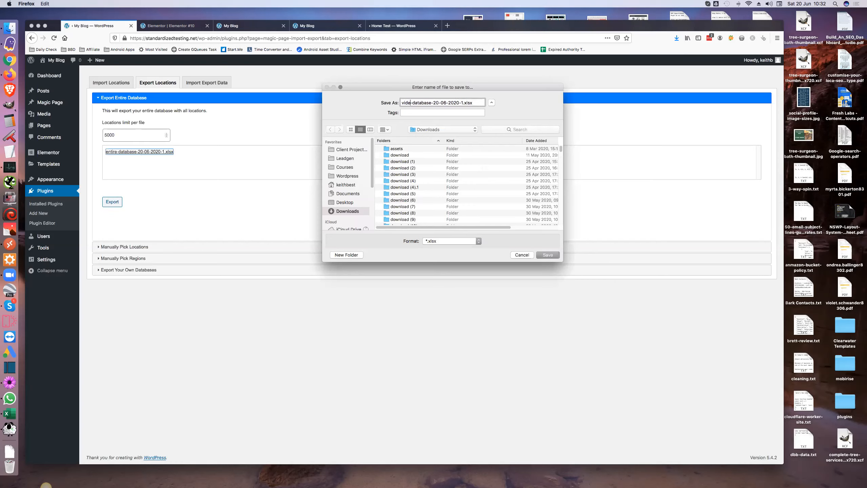
{"action": "key", "text": "BackSpace"}
{"action": "key", "text": "BackSpace"}
{"action": "key", "text": "BackSpace"}
{"action": "key", "text": "BackSpace"}
{"action": "key", "text": "BackSpace"}
{"action": "key", "text": "BackSpace"}
{"action": "type", "text": "avideo"}
{"action": "left_click", "coordinate": [547, 254]}
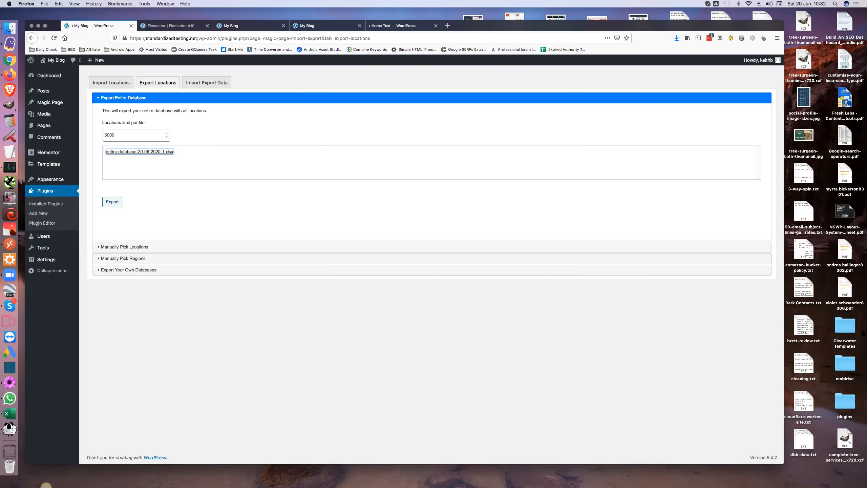
- Switch to Finder, find avideo-database-20-06-2020-1.xlsx in the Downloads folder and open it in Excel
{"action": "left_click", "coordinate": [9, 28]}
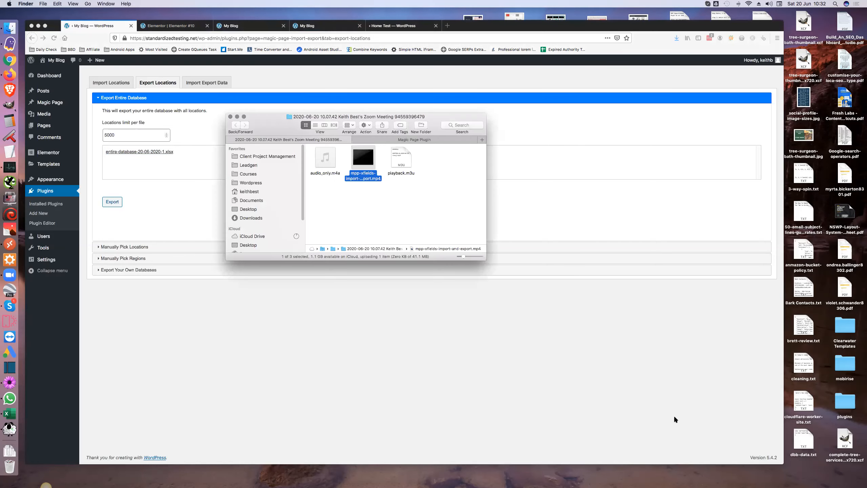
{"action": "left_click", "coordinate": [230, 116]}
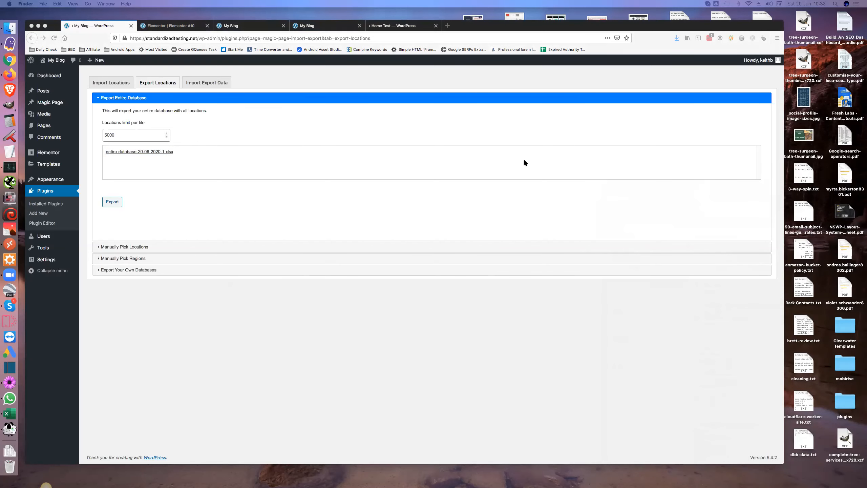
{"action": "left_click_drag", "start_coordinate": [755, 178], "coordinate": [500, 84]}
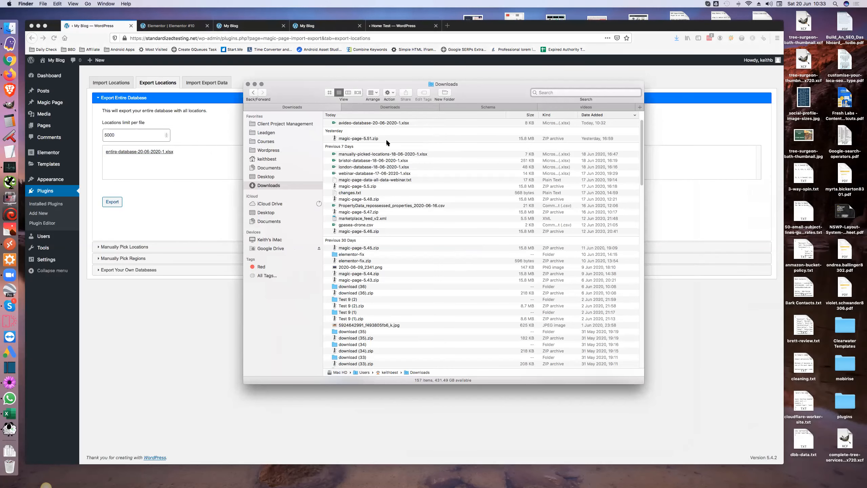
{"action": "left_click", "coordinate": [361, 125]}
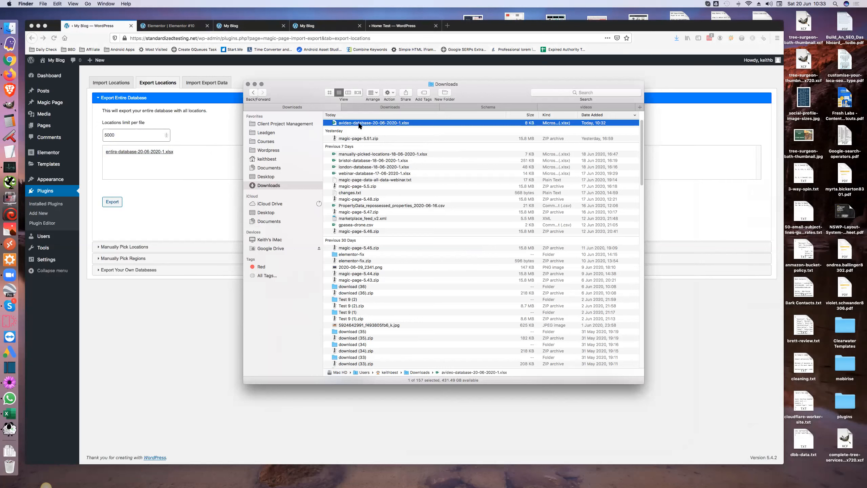
{"action": "double_click", "coordinate": [359, 124]}
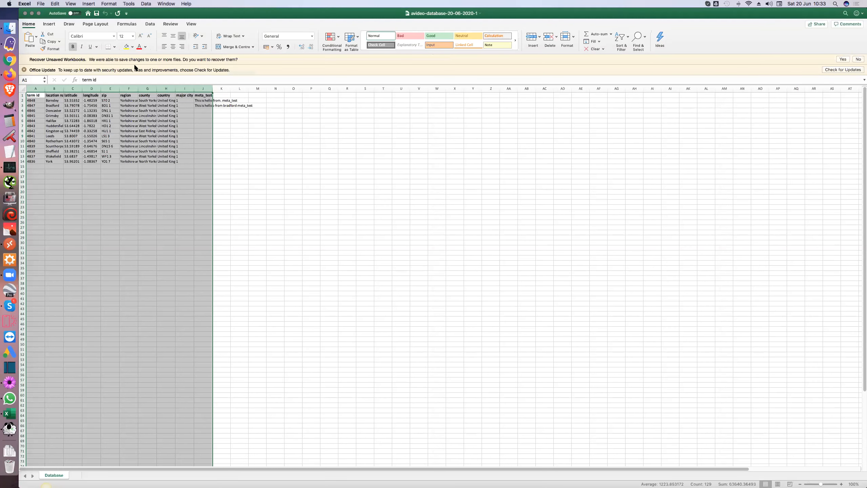
- Set the location data's font size to 20 and widen the columns, including meta_test, so their contents fit
{"action": "left_click", "coordinate": [132, 34]}
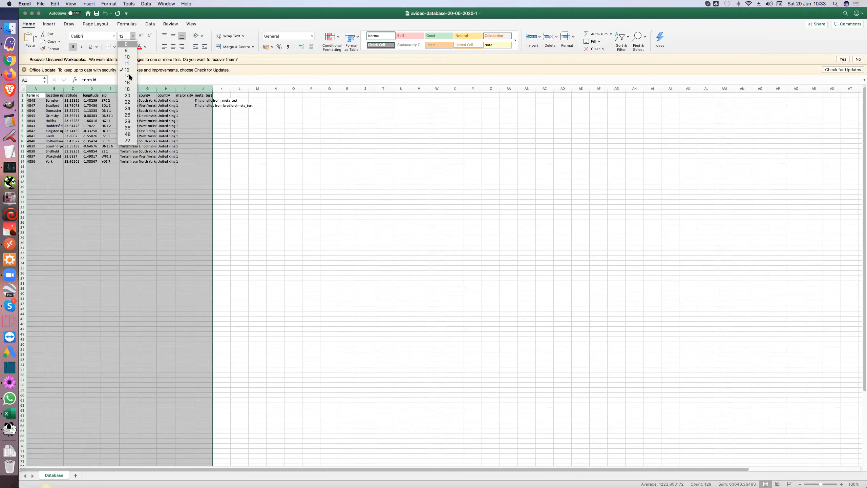
{"action": "left_click", "coordinate": [128, 95]}
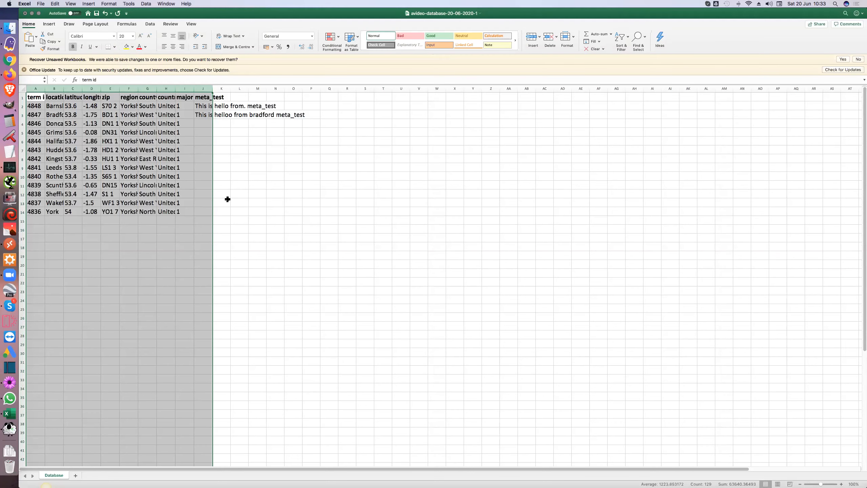
{"action": "left_click", "coordinate": [228, 201]}
{"action": "left_click_drag", "start_coordinate": [45, 87], "coordinate": [402, 92]}
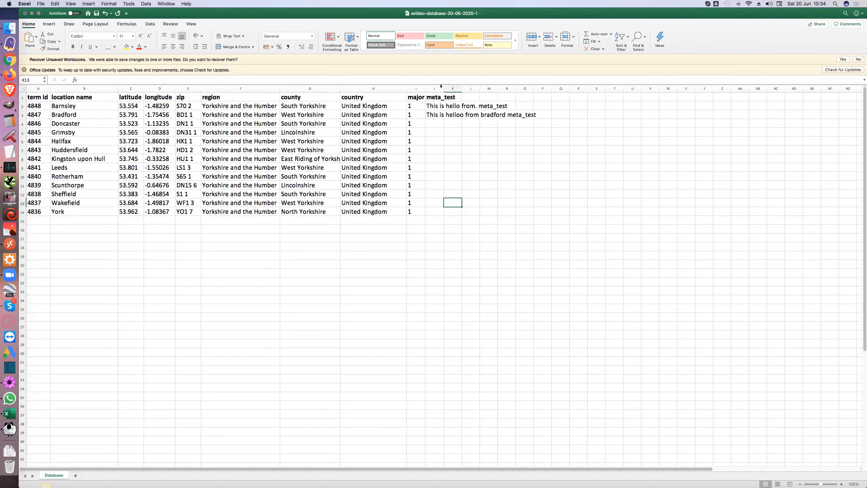
{"action": "left_click", "coordinate": [441, 87]}
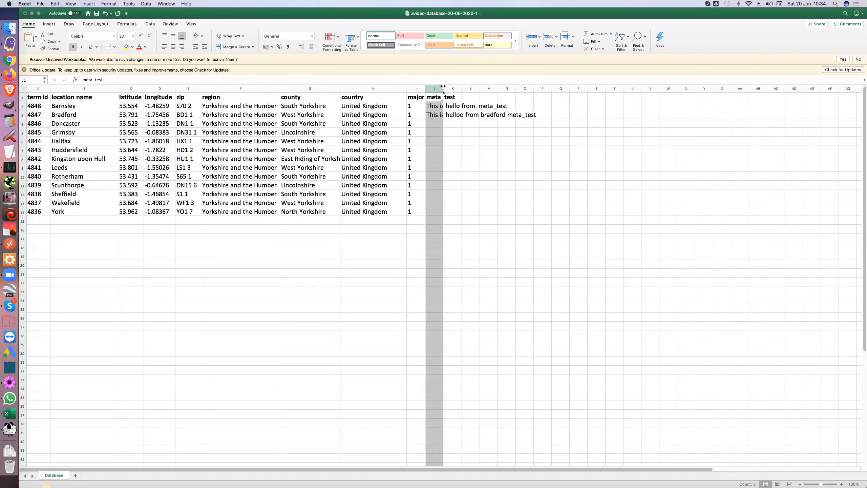
{"action": "left_click_drag", "start_coordinate": [523, 86], "coordinate": [543, 88]}
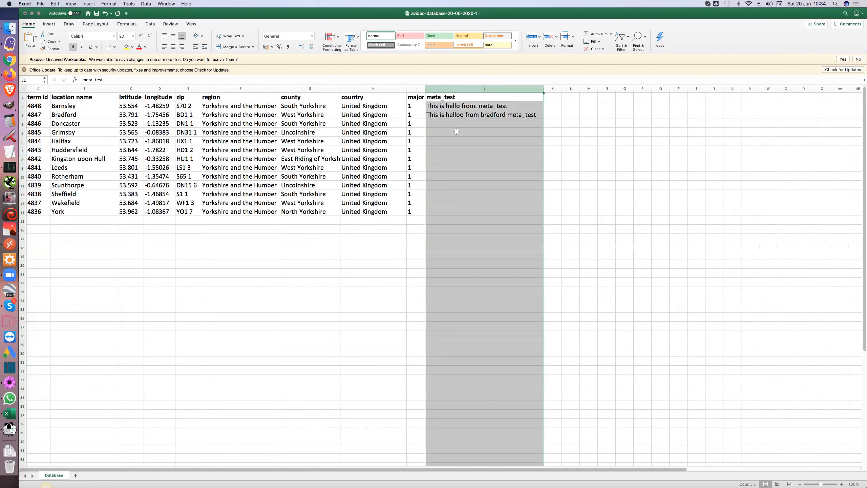
- Fill in meta_test with "Hello from Docaster" for Doncaster and "Hello from grimsby" for Grimsby
{"action": "left_click", "coordinate": [449, 124]}
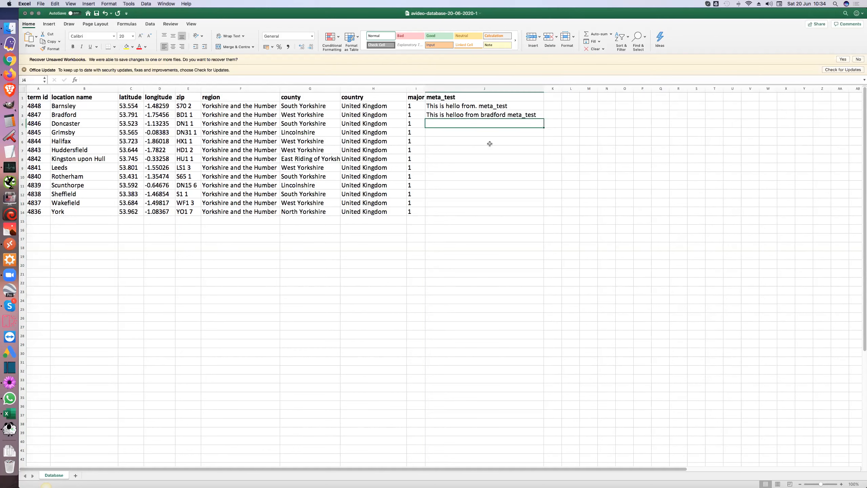
{"action": "type", "text": "Hello from Docaster"}
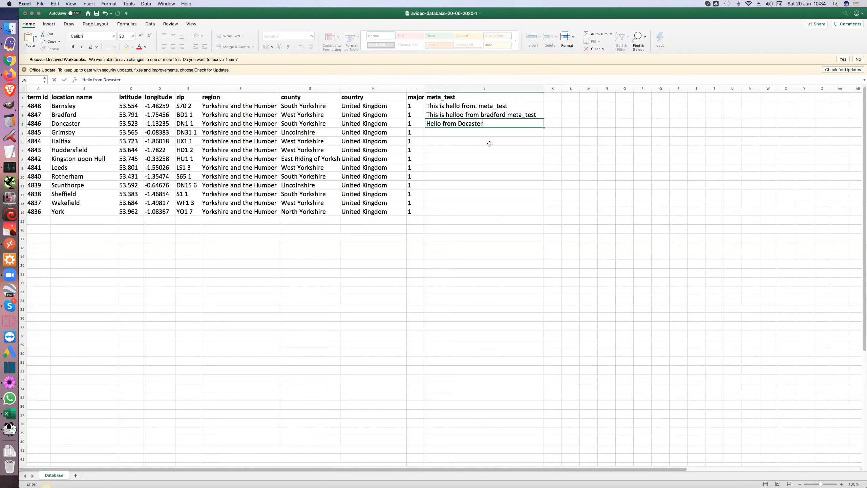
{"action": "left_click", "coordinate": [449, 131]}
{"action": "type", "text": "Hello from "}
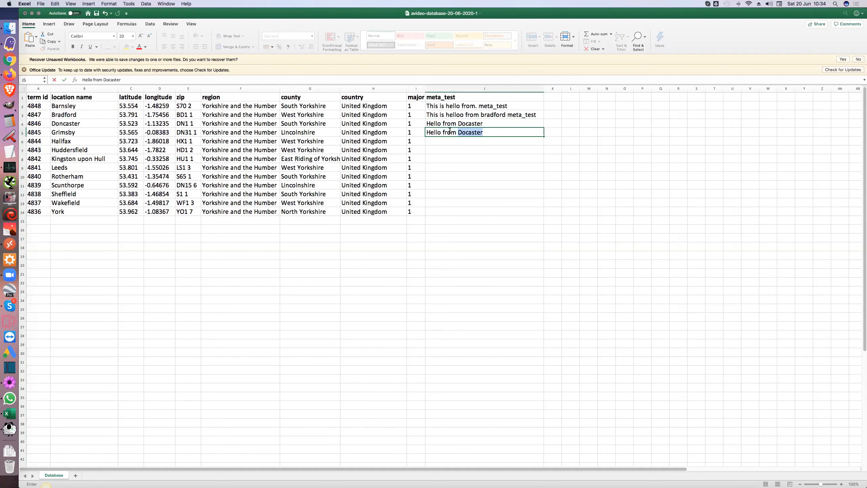
{"action": "type", "text": "grimsby"}
{"action": "key", "text": "Return"}
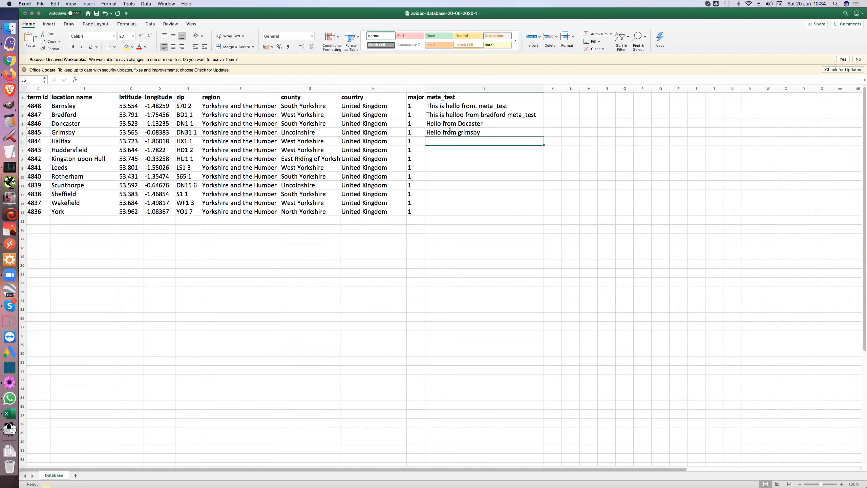
- Add a "Video Id" column header after meta_test and widen that column to fit it
{"action": "left_click", "coordinate": [548, 99]}
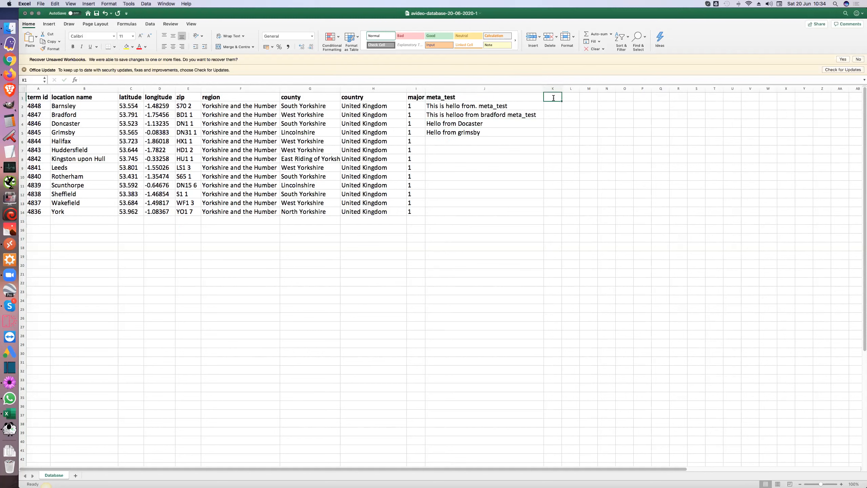
{"action": "type", "text": "I"}
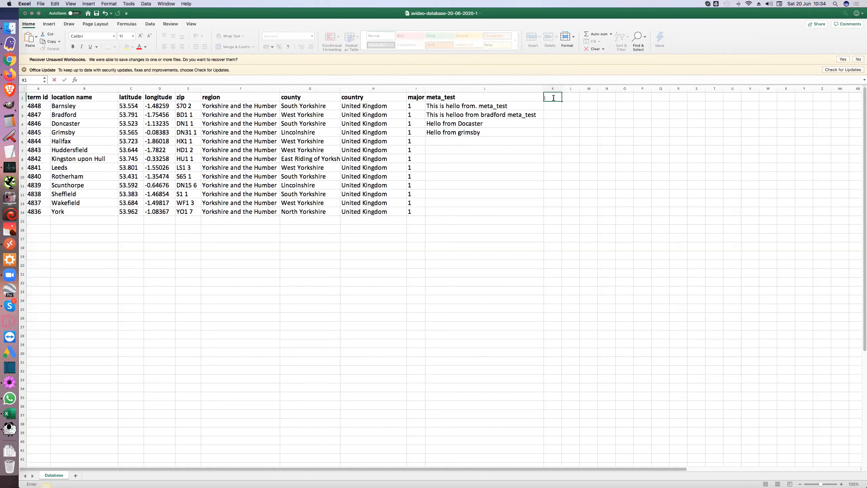
{"action": "type", "text": "Video Id"}
{"action": "left_click", "coordinate": [570, 96]}
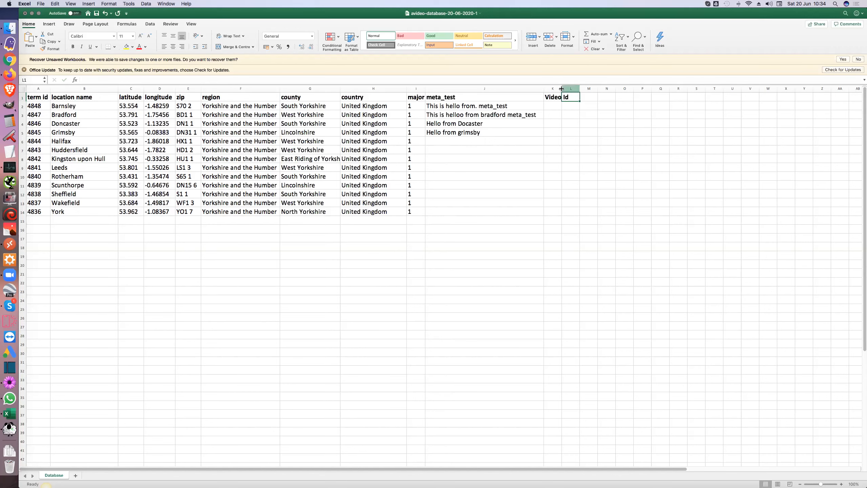
{"action": "left_click_drag", "start_coordinate": [562, 90], "coordinate": [580, 96]}
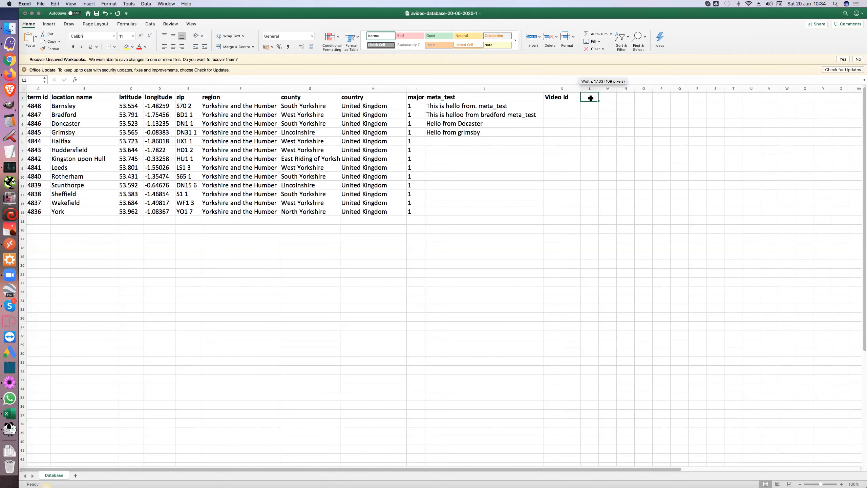
- Add the column headers "Image" and "Description" after Video Id and widen both columns
{"action": "type", "text": "mage"}
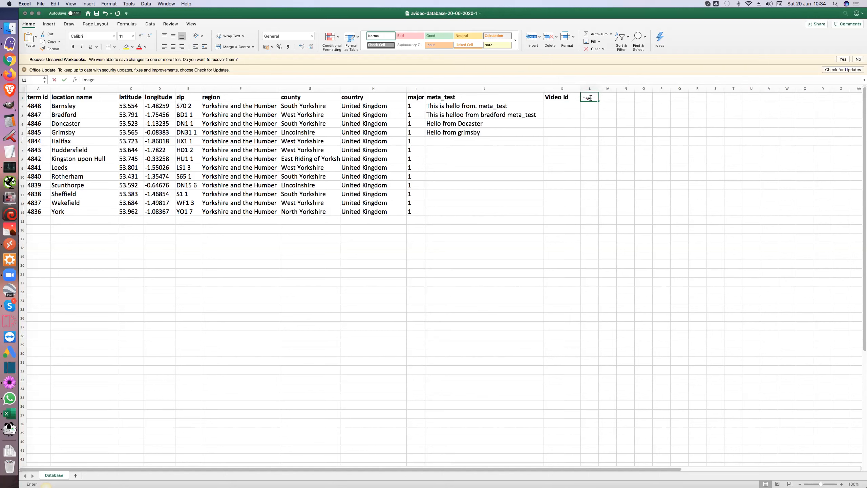
{"action": "left_click", "coordinate": [603, 97]}
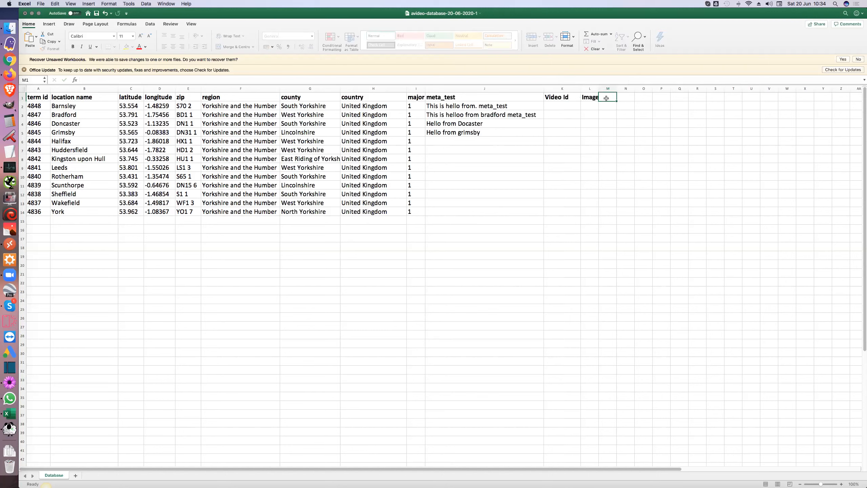
{"action": "type", "text": "Description"}
{"action": "key", "text": "Return"}
{"action": "mouse_move", "coordinate": [617, 89]}
{"action": "left_mouse_down"}
{"action": "mouse_move", "coordinate": [646, 89]}
{"action": "mouse_move", "coordinate": [615, 89]}
{"action": "left_mouse_up"}
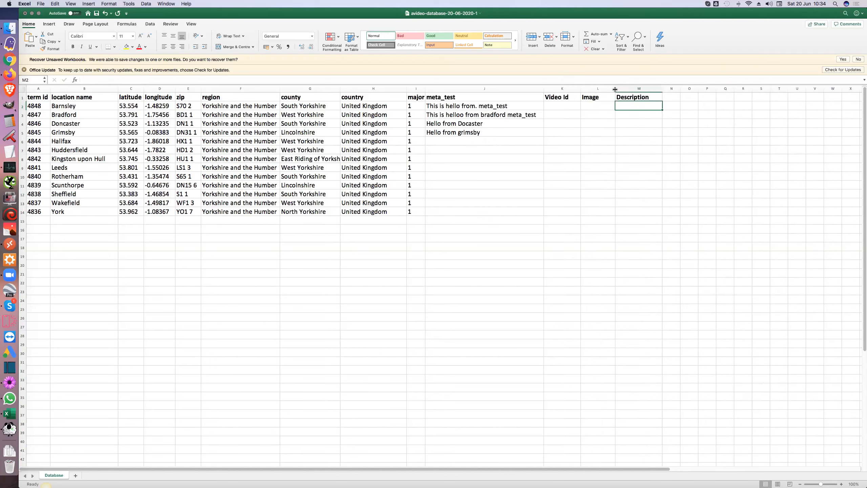
- Enter "This would be the video id" as Barnsley's Video Id and "This would be an image" as its Image
{"action": "left_click", "coordinate": [564, 107]}
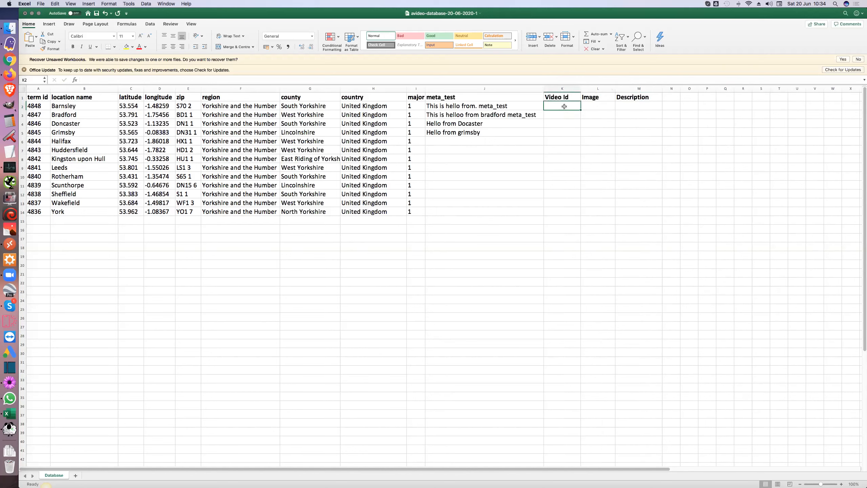
{"action": "type", "text": "This"}
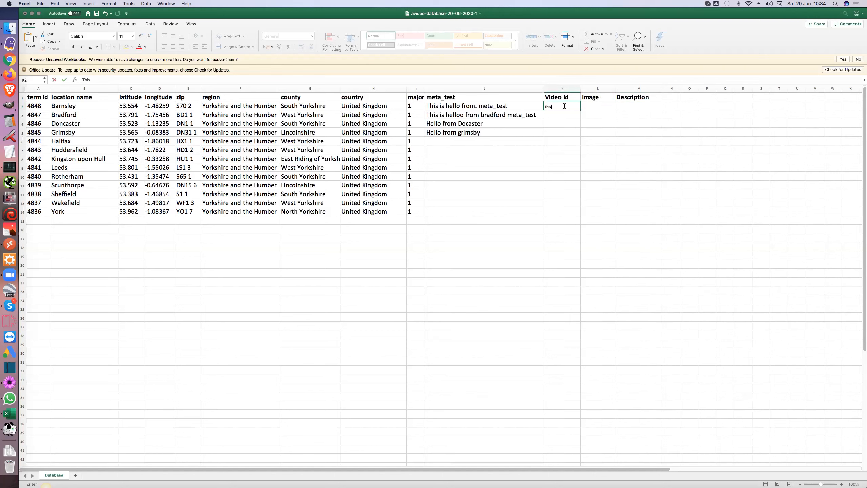
{"action": "type", "text": " would be the video id"}
{"action": "key", "text": "Tab"}
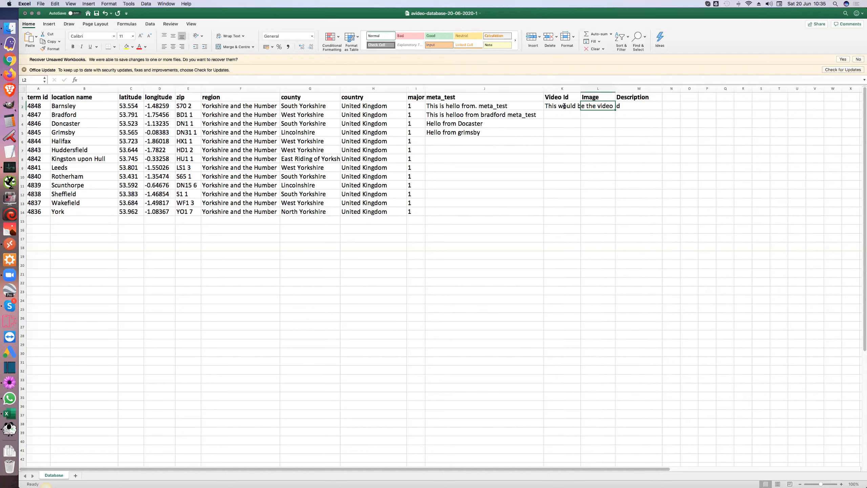
{"action": "type", "text": "This wouldb"}
{"action": "key", "text": "BackSpace"}
{"action": "type", "text": "be an"}
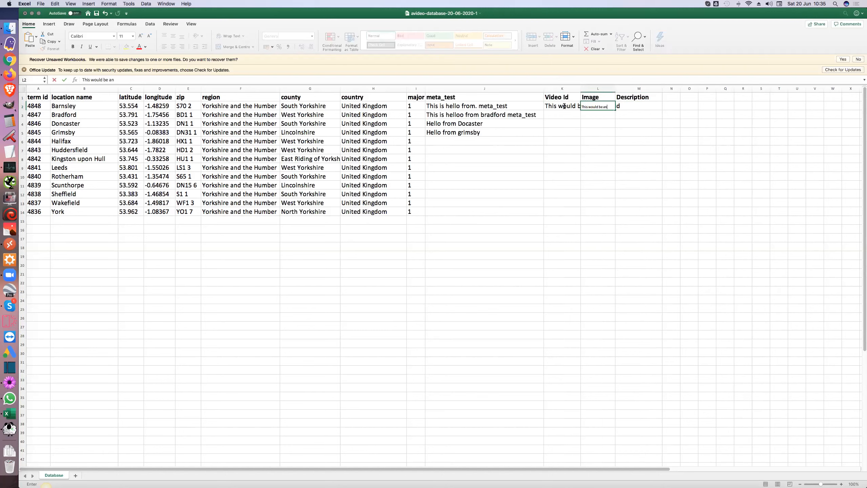
{"action": "type", "text": " image"}
{"action": "key", "text": "Tab"}
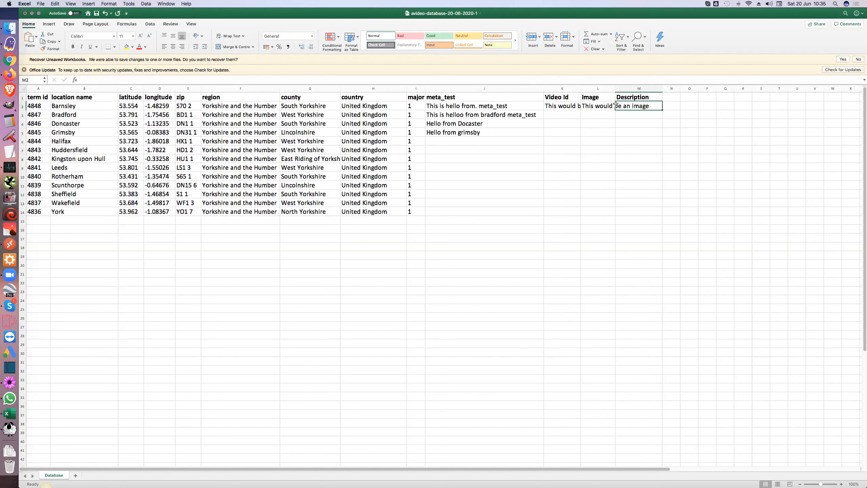
- Enter "This would be a descriptuon" as Barnsley's Description and widen the Video Id column slightly
{"action": "type", "text": "This would be"}
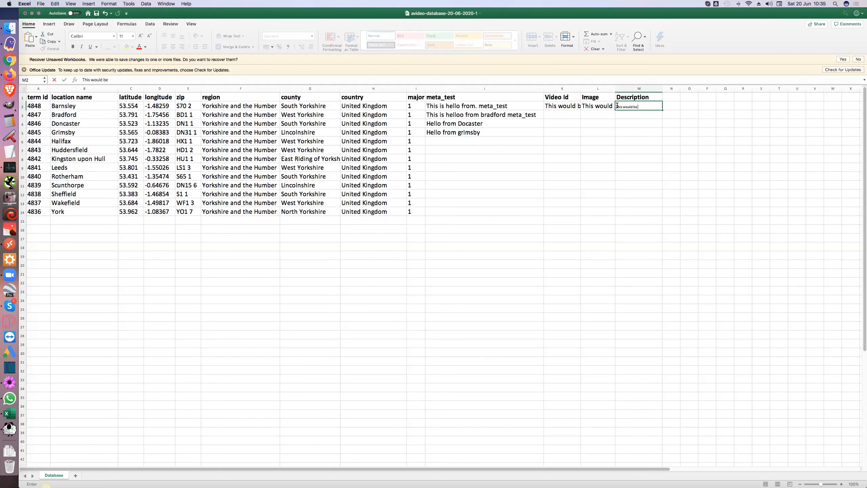
{"action": "type", "text": " a descriptuon"}
{"action": "key", "text": "Return"}
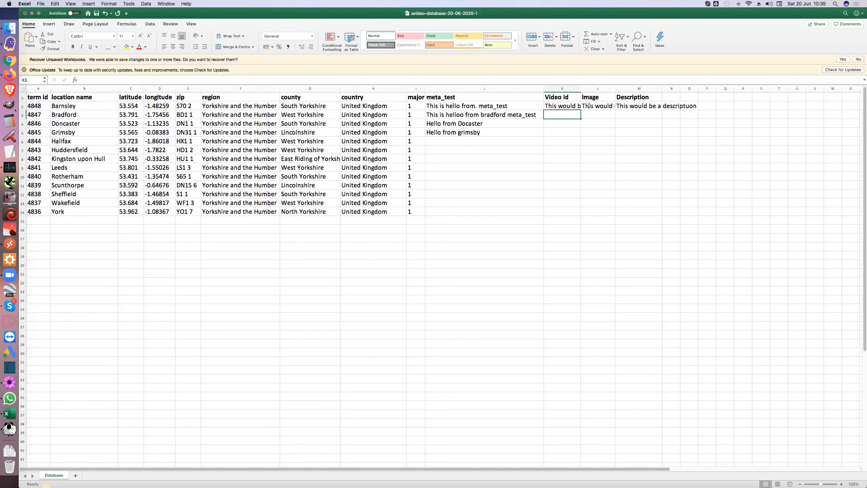
{"action": "left_click_drag", "start_coordinate": [591, 88], "coordinate": [592, 88]}
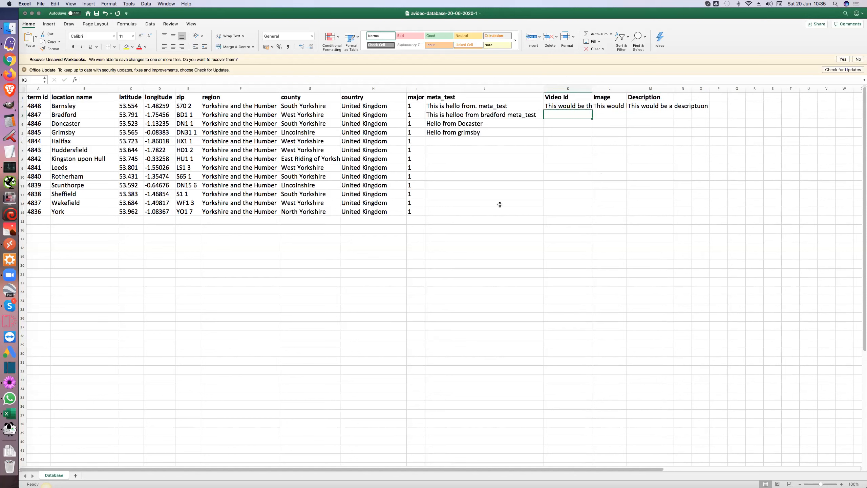
- Wrap Barnsley's Description text in <h2></h2> tags and append "<p>This is just a paragraph</p>"
{"action": "left_click", "coordinate": [633, 106]}
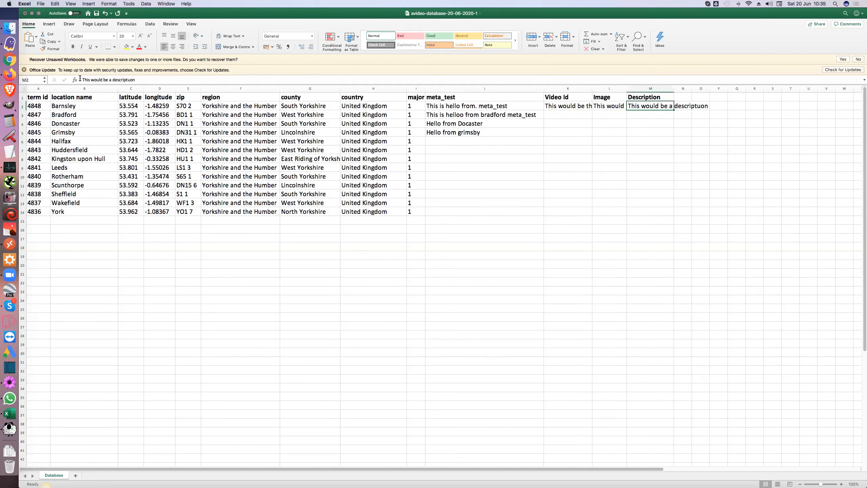
{"action": "left_click", "coordinate": [107, 82]}
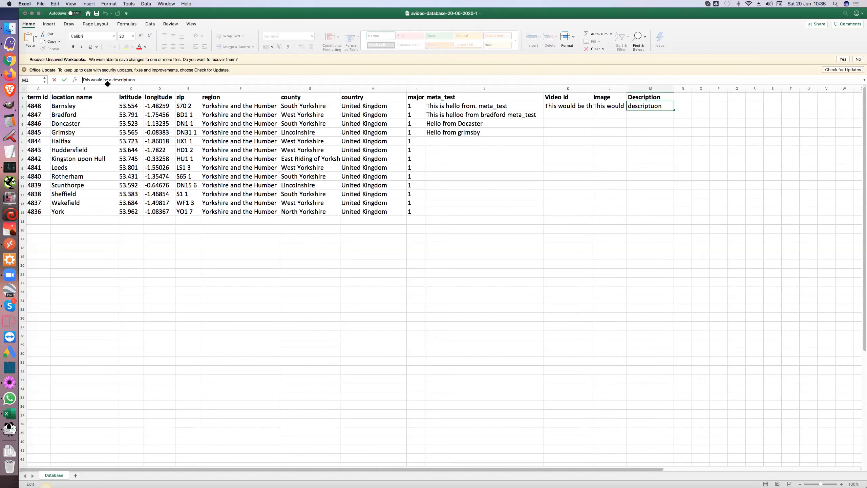
{"action": "type", "text": "<p>"}
{"action": "key", "text": "BackSpace"}
{"action": "key", "text": "BackSpace"}
{"action": "key", "text": "BackSpace"}
{"action": "type", "text": "<h2>"}
{"action": "type", "text": "</h2>"}
{"action": "type", "text": "<p>This is just a paragrap"}
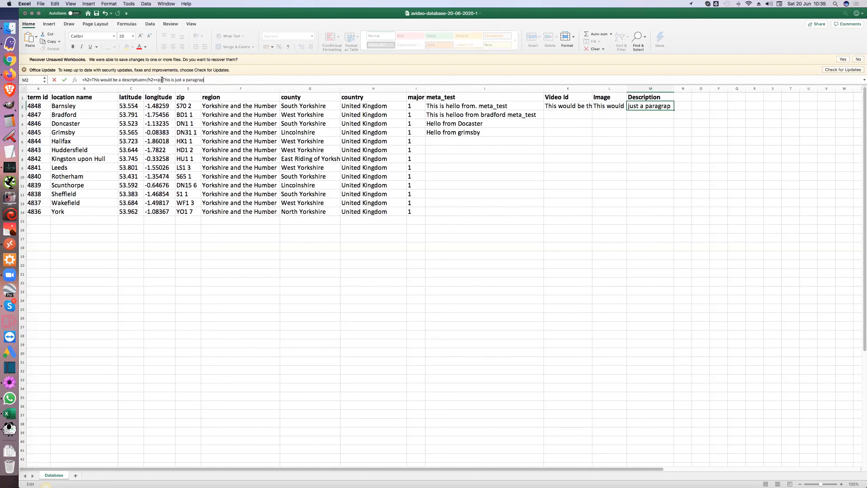
{"action": "type", "text": "h</p>"}
{"action": "left_click", "coordinate": [546, 133]}
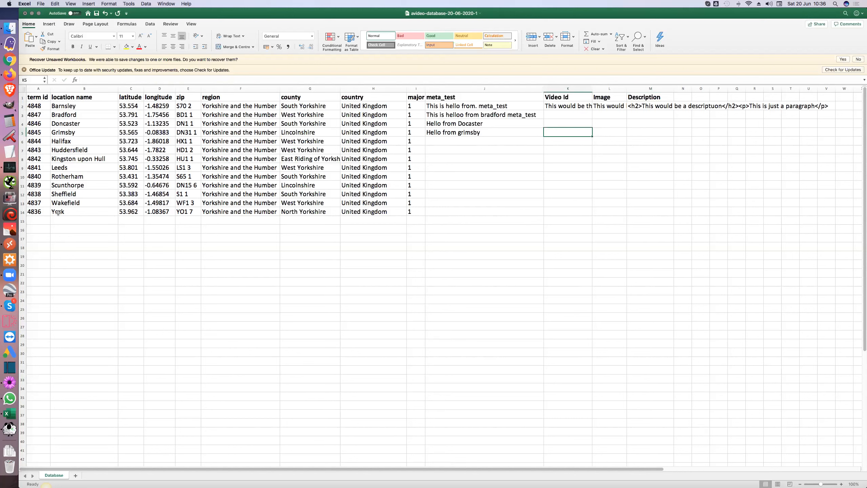
- Enter Pontefract as a new location name in the row below York, leaving its term id blank
{"action": "left_click", "coordinate": [38, 221]}
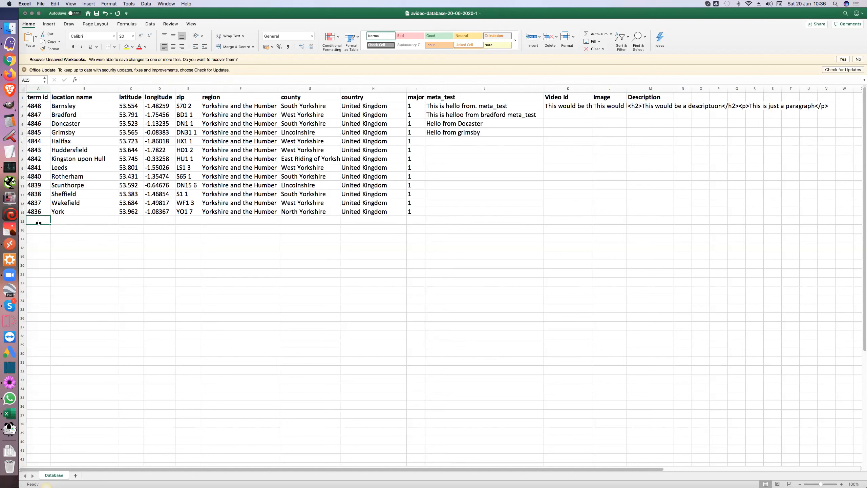
{"action": "left_click", "coordinate": [84, 221]}
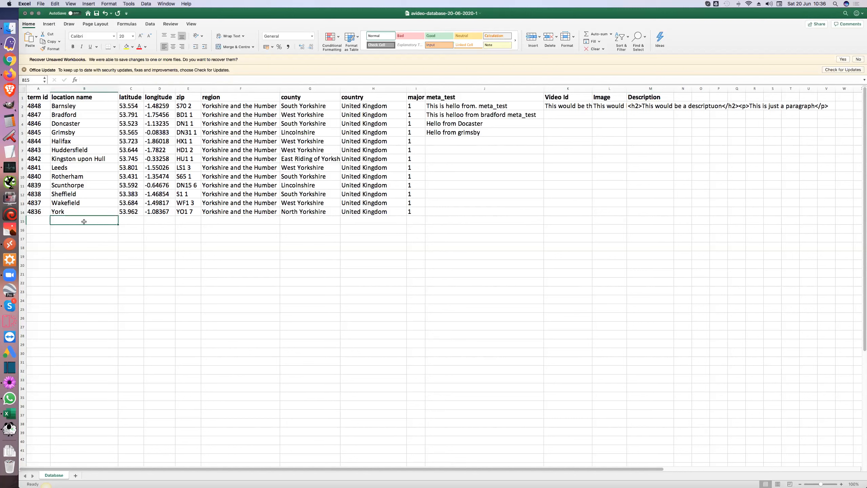
{"action": "type", "text": "Pontefract"}
{"action": "key", "text": "Tab"}
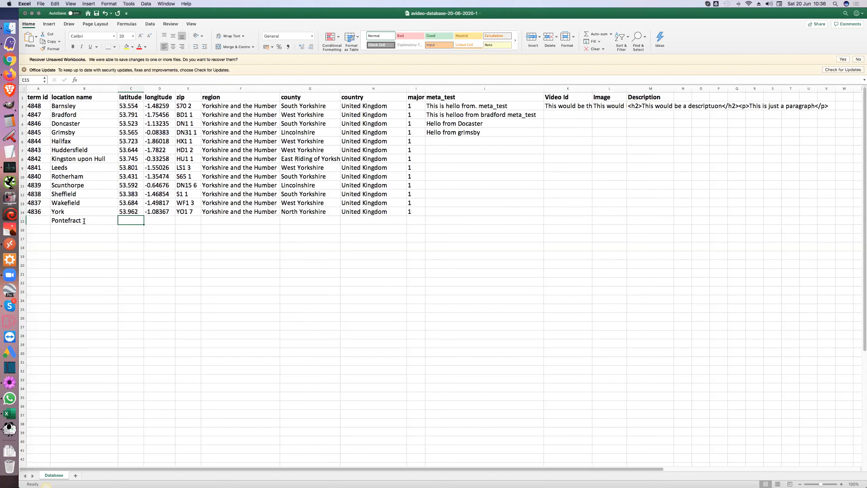
- Copy York's latitude and longitude into the new location's row below it
{"action": "left_click_drag", "start_coordinate": [129, 211], "coordinate": [152, 212]}
{"action": "key", "text": "super+c"}
{"action": "left_click", "coordinate": [129, 221]}
{"action": "key", "text": "super+v"}
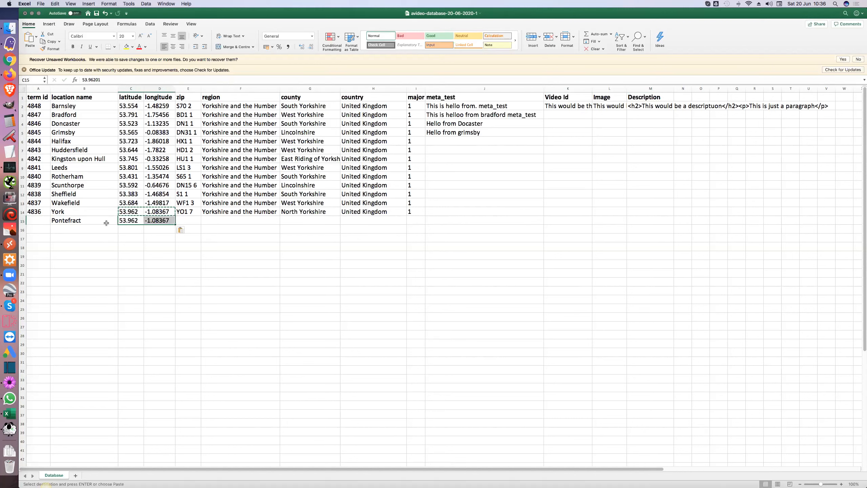
- Replace the new row's location name with Castleford
{"action": "left_click", "coordinate": [97, 223]}
{"action": "type", "text": "Castleford"}
{"action": "key", "text": "Tab"}
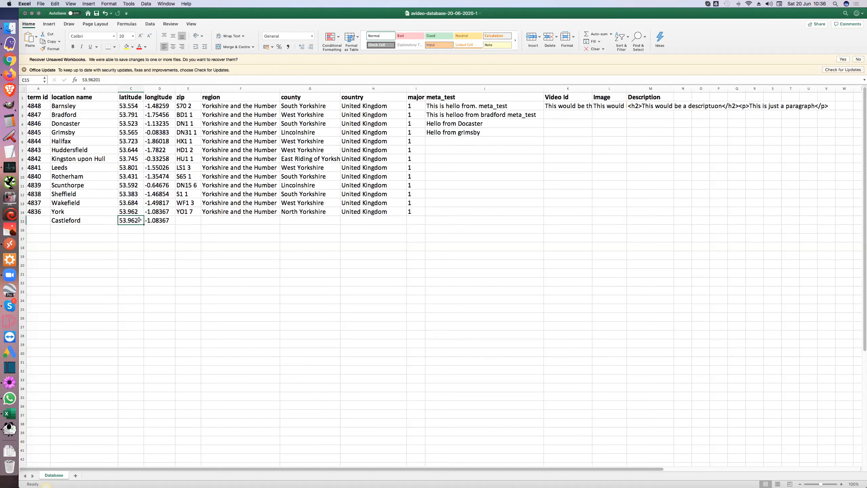
- Change Castleford's latitude to 53.961
{"action": "double_click", "coordinate": [139, 219]}
{"action": "key", "text": "BackSpace"}
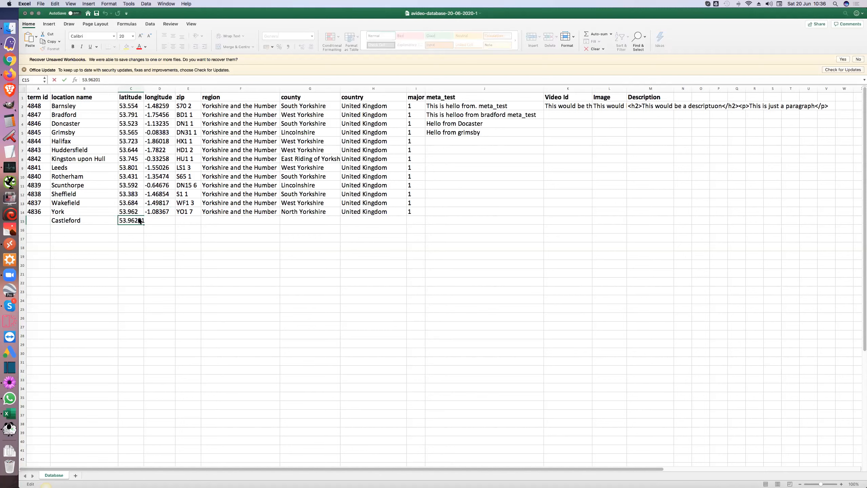
{"action": "type", "text": "1"}
{"action": "key", "text": "Tab"}
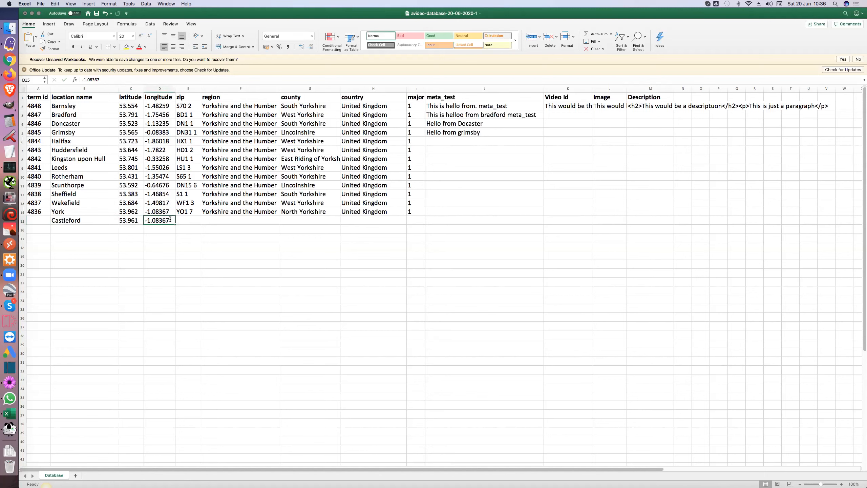
- Change Castleford's longitude to -1.08366 and enter WF10 as its zip
{"action": "double_click", "coordinate": [170, 220]}
{"action": "key", "text": "BackSpace"}
{"action": "type", "text": "6"}
{"action": "left_click", "coordinate": [188, 219]}
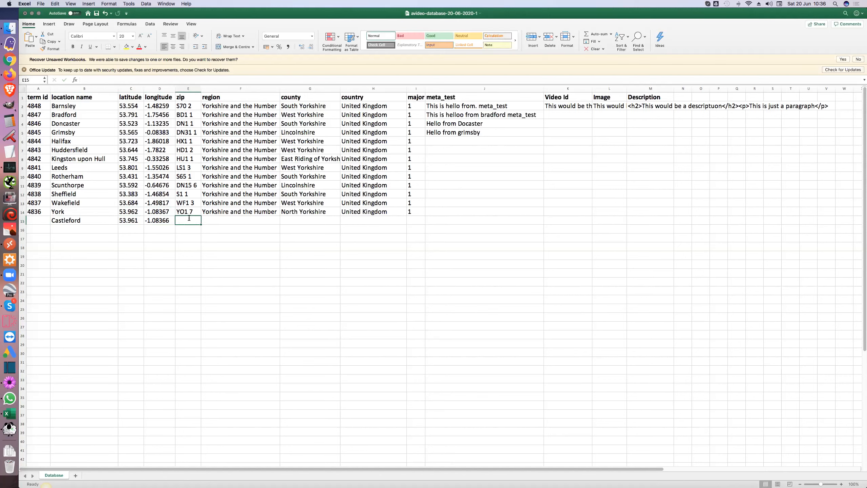
{"action": "type", "text": "WF10"}
{"action": "key", "text": "Tab"}
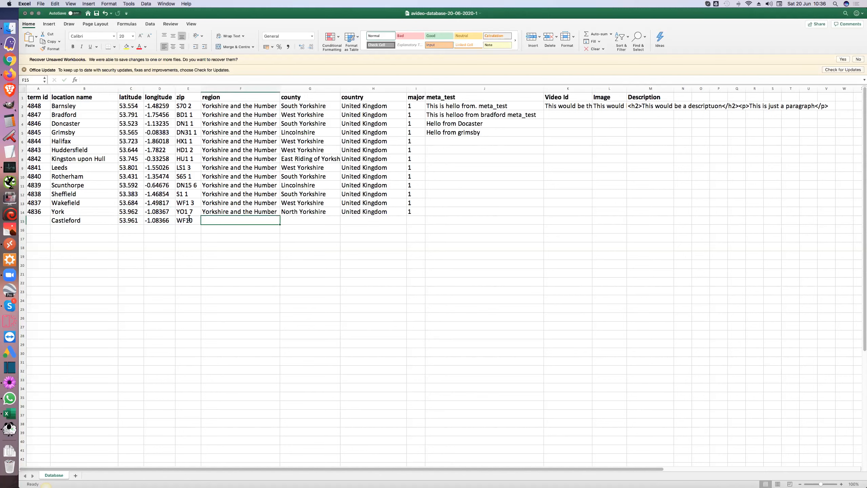
- Fill Castleford's region by copying York's Yorkshire and the Humber, and its county by copying Halifax's West Yorkshire
{"action": "key", "text": "Up"}
{"action": "key", "text": "super+c"}
{"action": "key", "text": "Down"}
{"action": "key", "text": "super+v"}
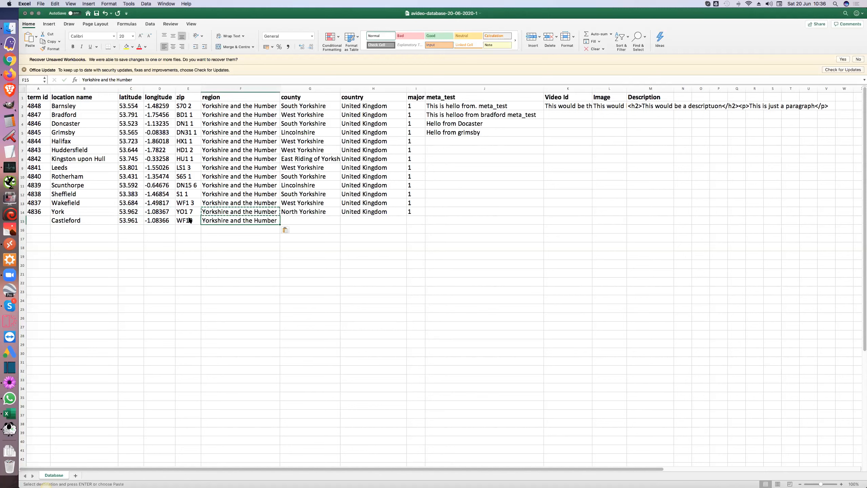
{"action": "left_click", "coordinate": [295, 141]}
{"action": "key", "text": "super+c"}
{"action": "left_click", "coordinate": [303, 220]}
{"action": "key", "text": "super+v"}
- Copy York's country, United Kingdom, into Castleford's row and enter 1 in its major column
{"action": "left_click", "coordinate": [368, 213]}
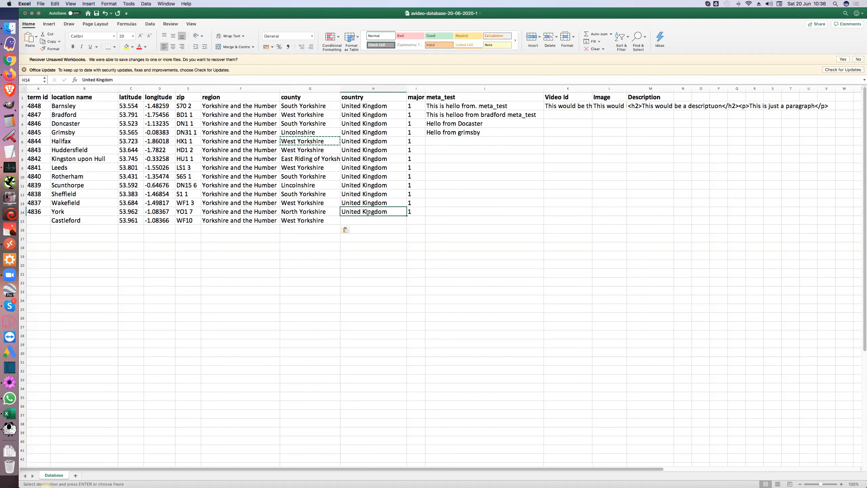
{"action": "key", "text": "super+c"}
{"action": "left_click", "coordinate": [366, 221]}
{"action": "key", "text": "super+v"}
{"action": "key", "text": "Tab"}
{"action": "type", "text": "1"}
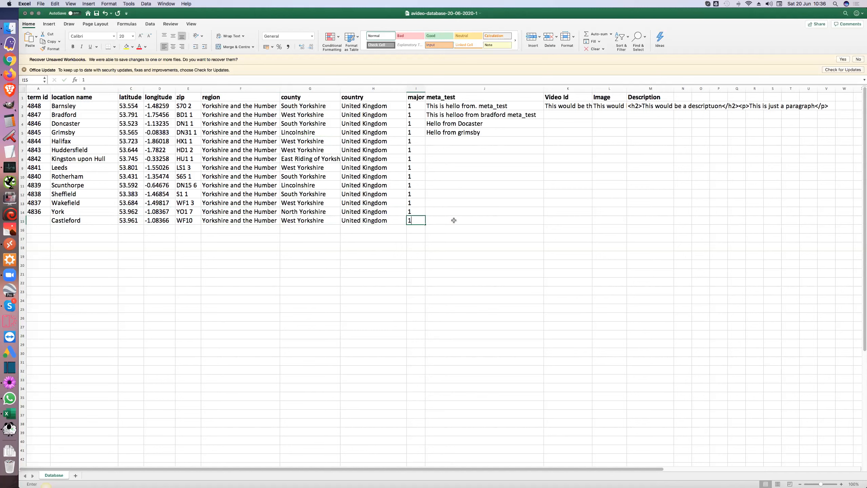
- Enter "Heloo from Castleford" as Castleford's meta_test value
{"action": "left_click", "coordinate": [453, 220]}
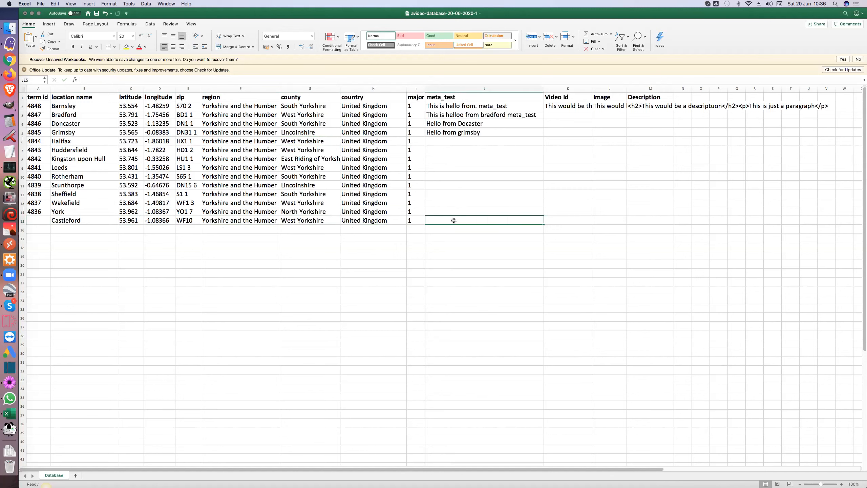
{"action": "type", "text": "He"}
{"action": "type", "text": "l"}
{"action": "type", "text": "oo from "}
{"action": "type", "text": "P"}
{"action": "key", "text": "BackSpace"}
{"action": "type", "text": "Castleford"}
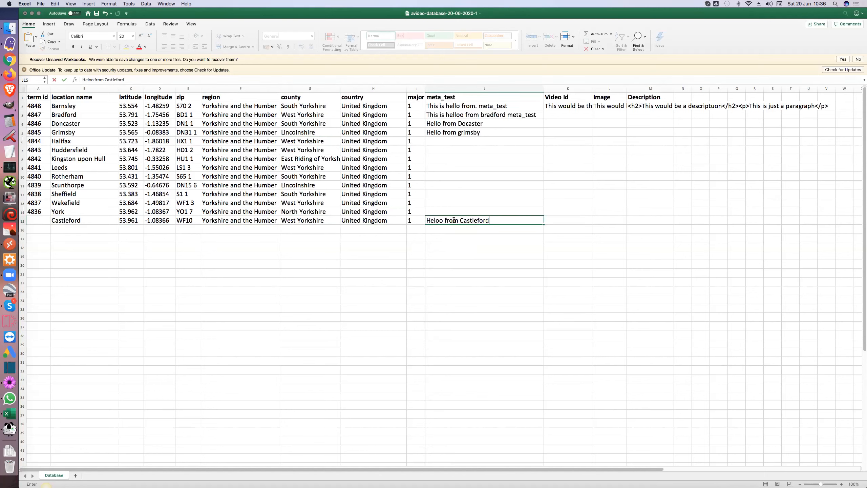
- Enter CasVegas as Castleford's Video Id and "Image for Casvegas" as its Image value
{"action": "left_click", "coordinate": [557, 222]}
{"action": "type", "text": "CasVegas"}
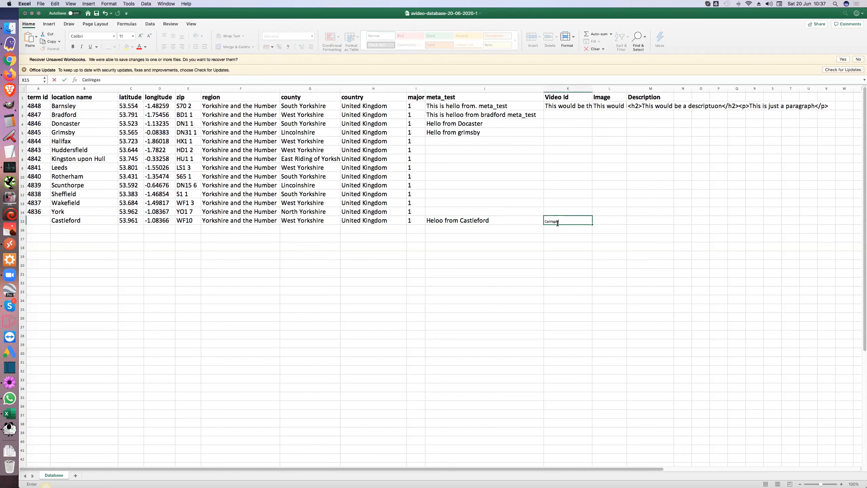
{"action": "key", "text": "Tab"}
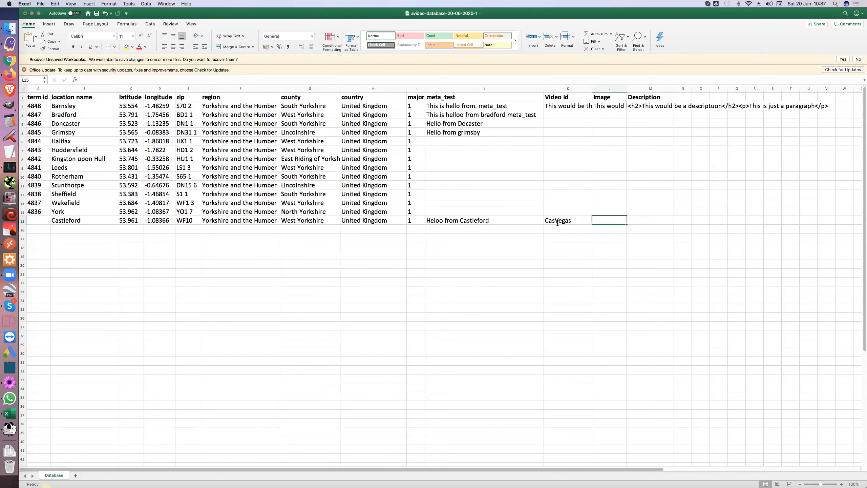
{"action": "type", "text": "Image"}
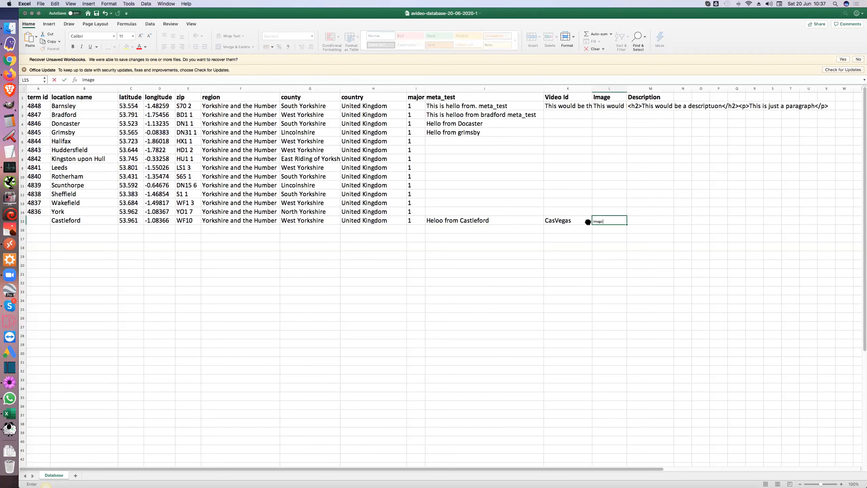
{"action": "type", "text": " for Casvegas"}
{"action": "key", "text": "Tab"}
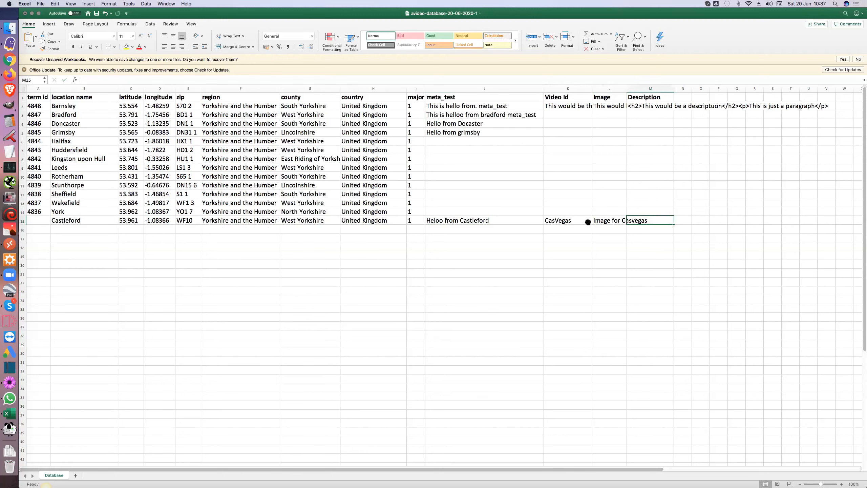
- Copy Barnsley's HTML Description into Castleford's row and replace the word "descriptuon" in the copy with "Cas Desc"
{"action": "left_click", "coordinate": [640, 108]}
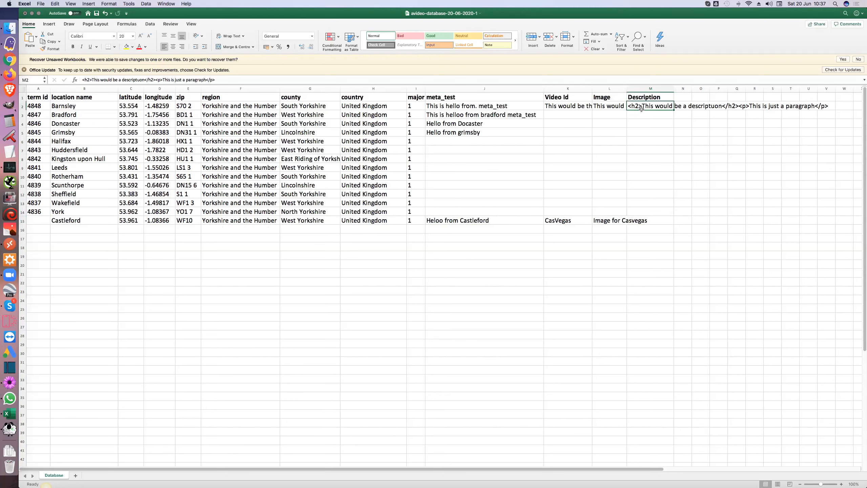
{"action": "key", "text": "super+c"}
{"action": "left_click", "coordinate": [641, 221]}
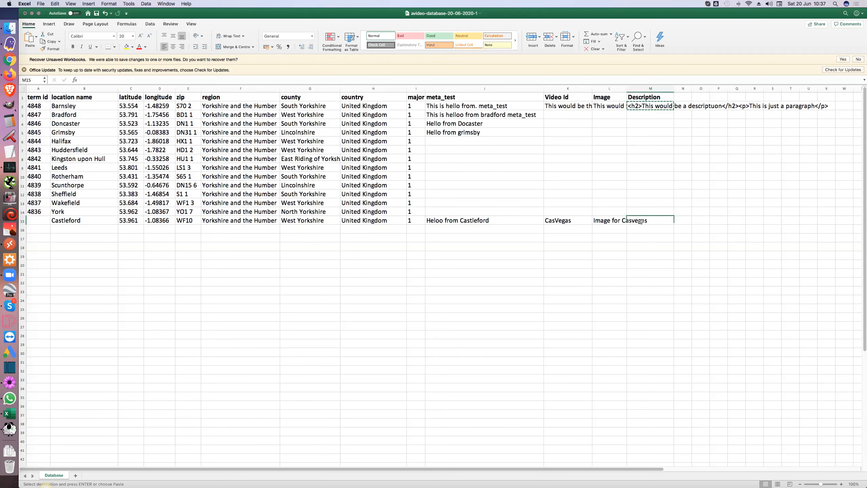
{"action": "key", "text": "super+v"}
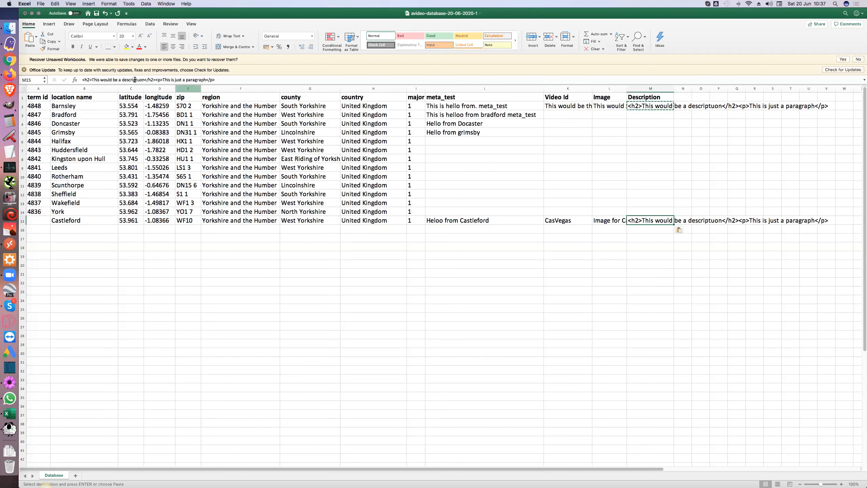
{"action": "double_click", "coordinate": [135, 79]}
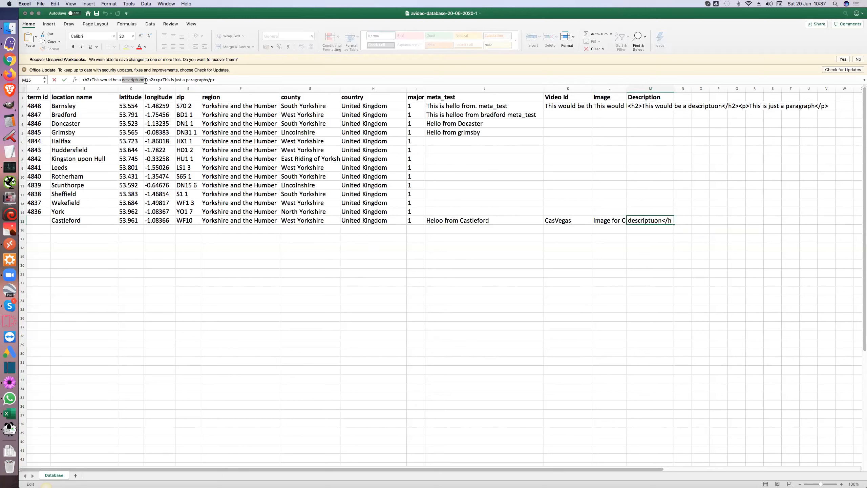
{"action": "type", "text": "Cas Desc"}
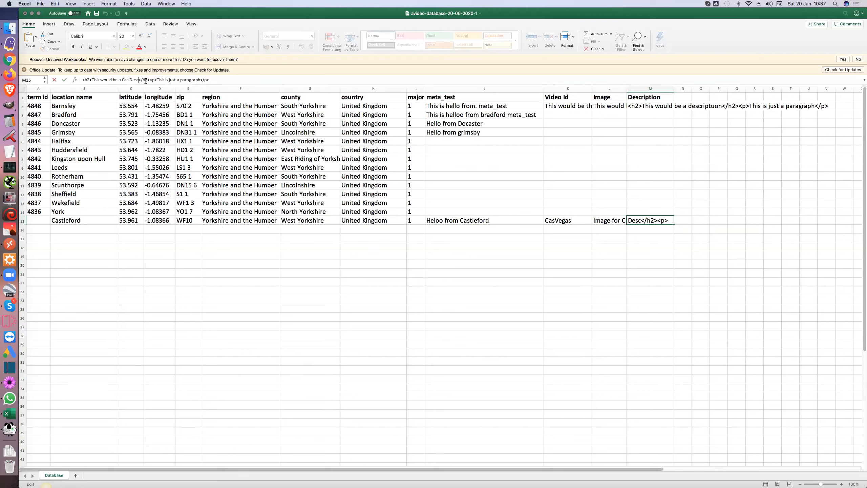
{"action": "left_click", "coordinate": [486, 254]}
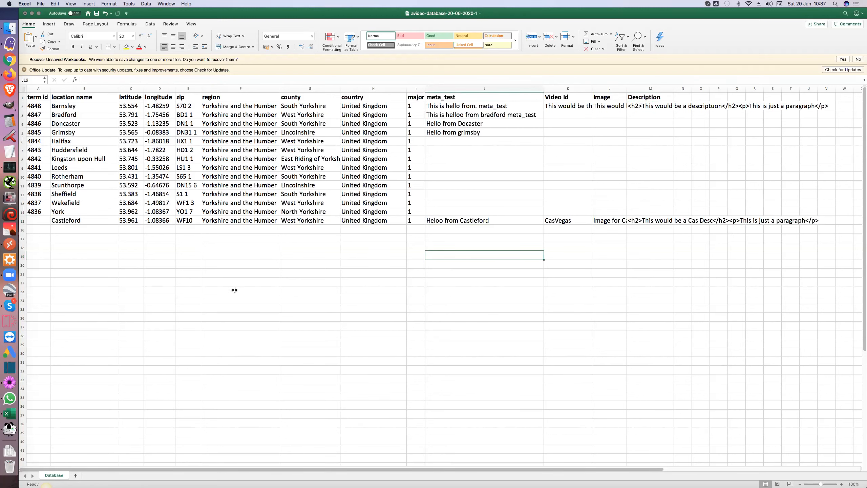
- Save the workbook and switch to Firefox with the Magic Page import and export page
{"action": "key", "text": "super+s"}
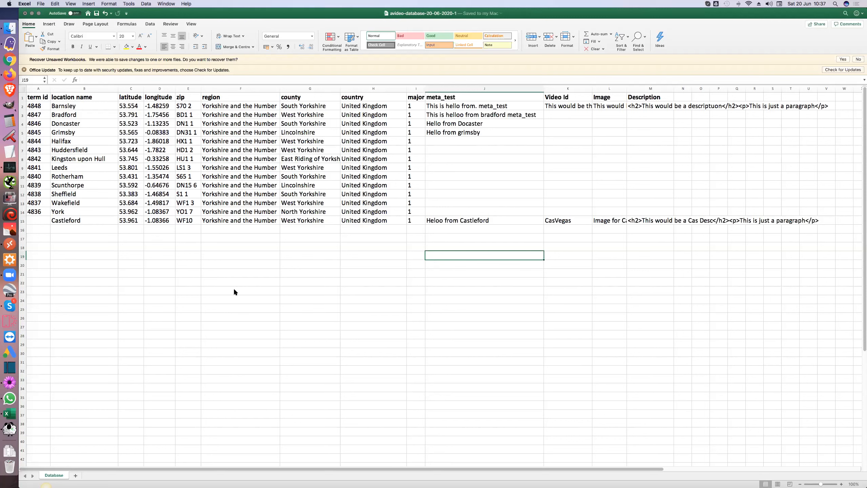
{"action": "left_click", "coordinate": [220, 291]}
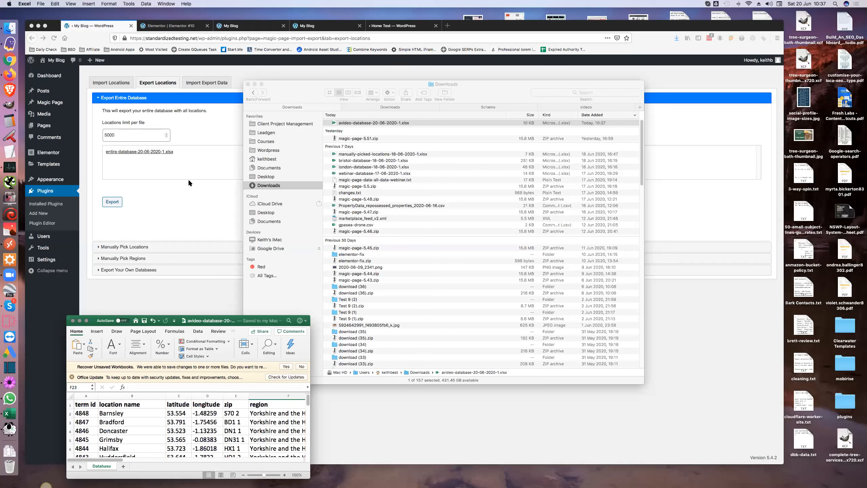
{"action": "left_click", "coordinate": [211, 140]}
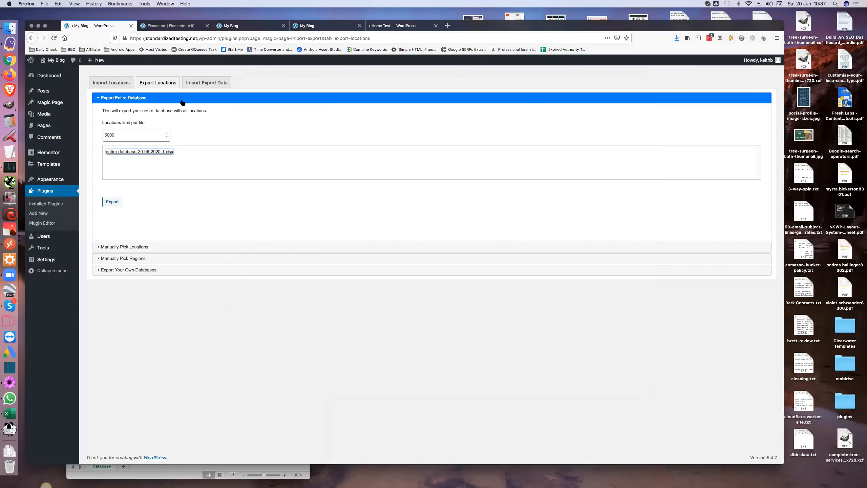
- Start a new location database import labelled import1
{"action": "left_click", "coordinate": [112, 83]}
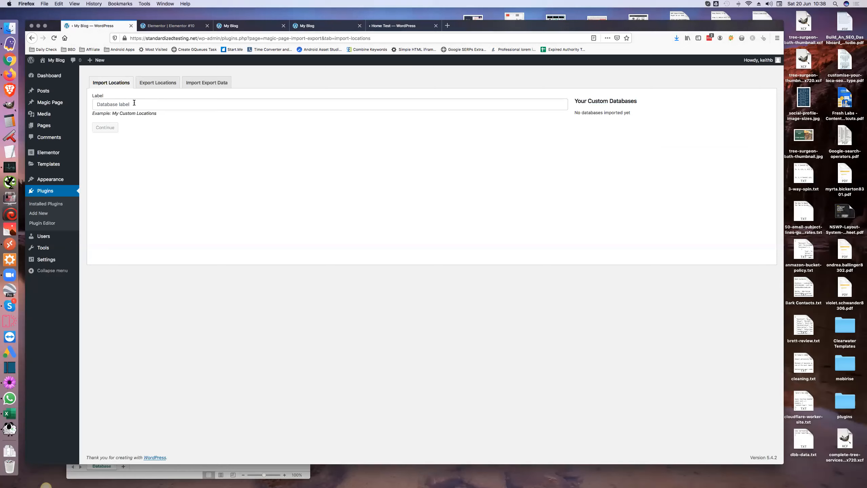
{"action": "type", "text": "import"}
{"action": "key", "text": "BackSpace"}
{"action": "type", "text": "1"}
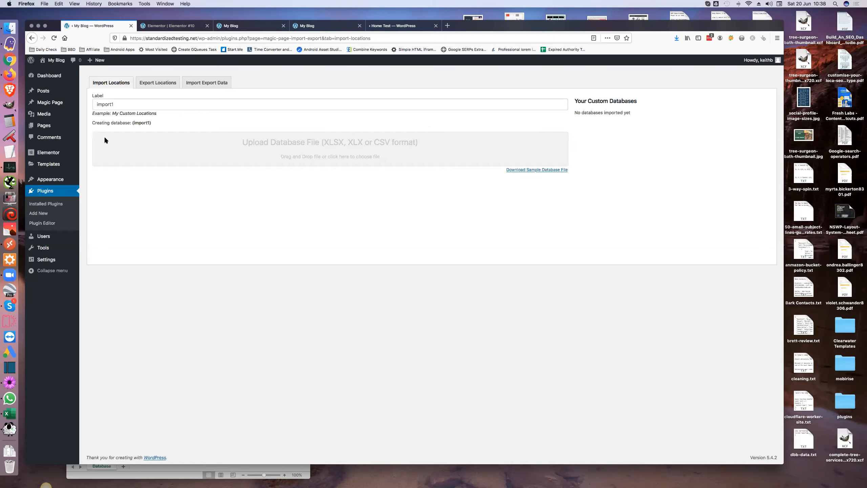
- Upload avideo-database-20-06-2020-1.xlsx from the Downloads folder as the database file and process it
{"action": "left_click", "coordinate": [321, 141]}
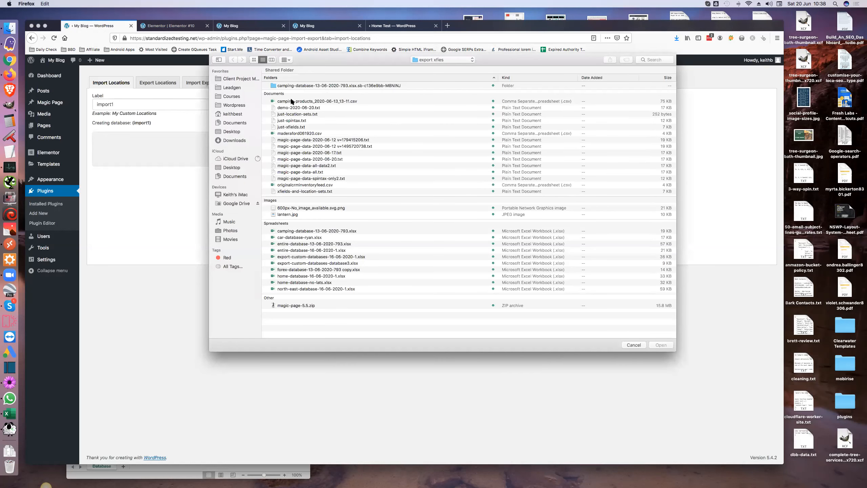
{"action": "left_click", "coordinate": [228, 142]}
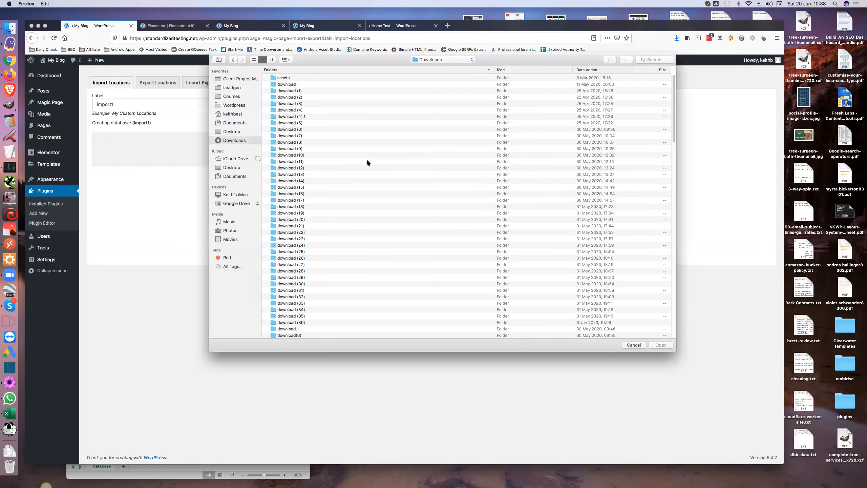
{"action": "scroll", "coordinate": [366, 158], "scroll_direction": "down", "scroll_amount": 15}
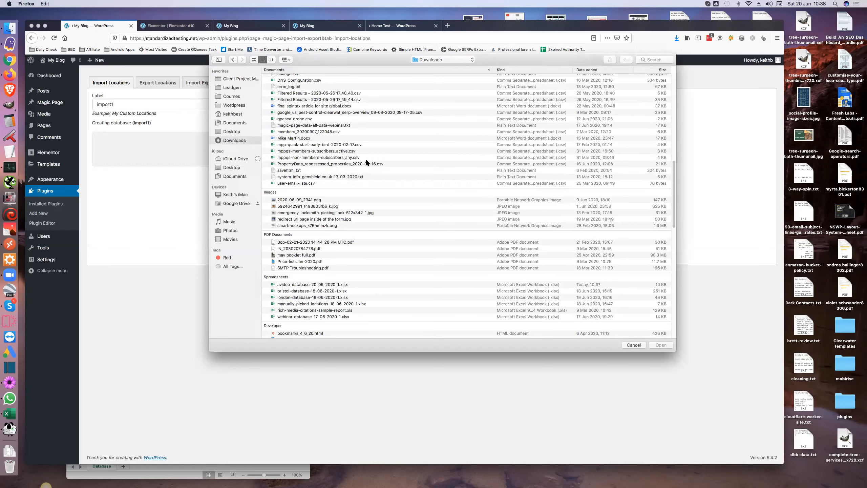
{"action": "scroll", "coordinate": [365, 162], "scroll_direction": "down", "scroll_amount": 5}
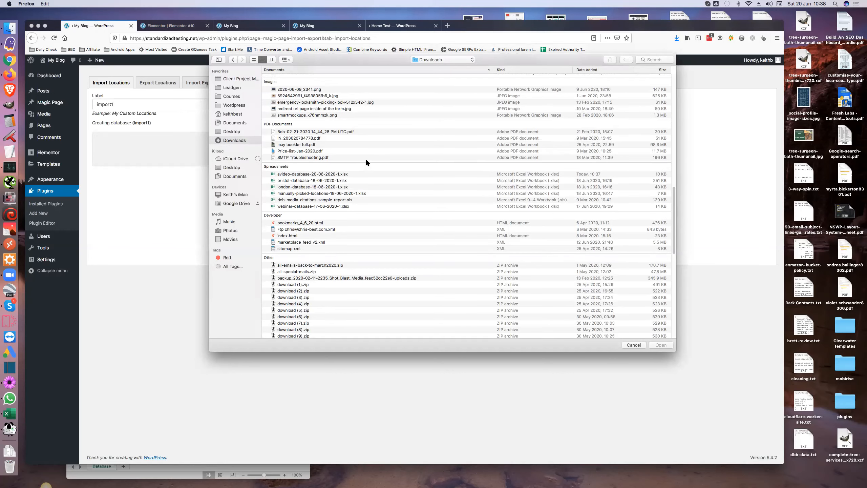
{"action": "scroll", "coordinate": [365, 158], "scroll_direction": "up", "scroll_amount": 1}
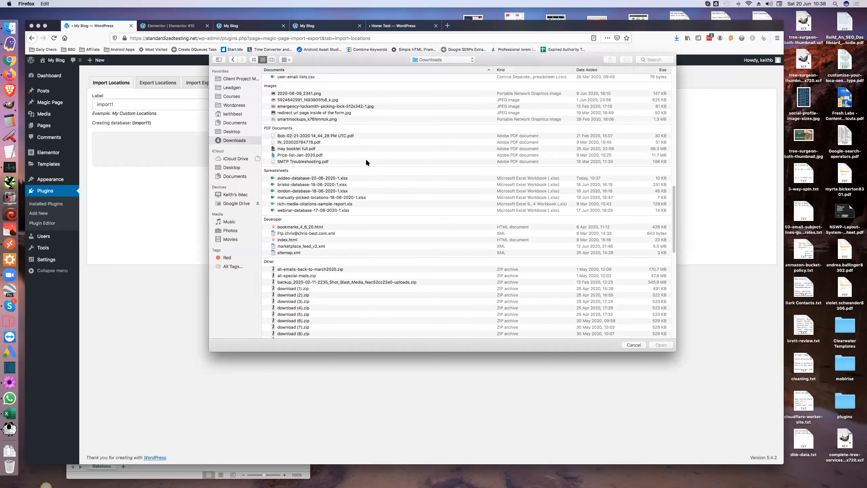
{"action": "left_click", "coordinate": [314, 178]}
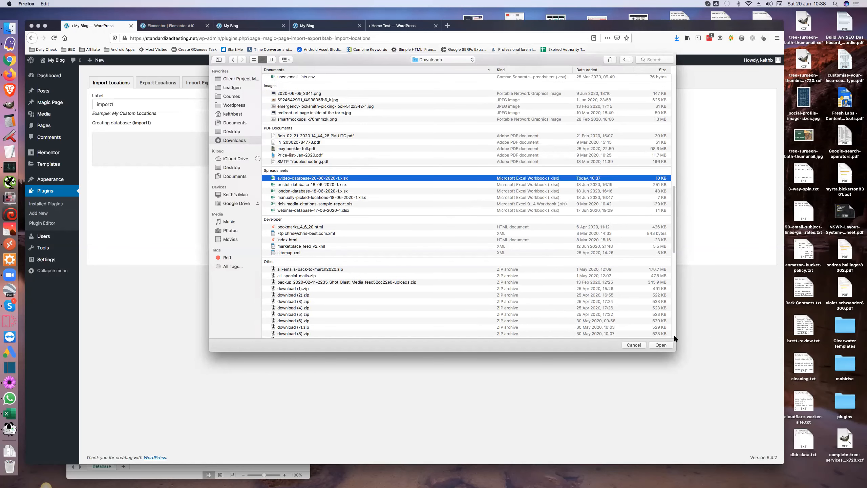
{"action": "left_click", "coordinate": [660, 345]}
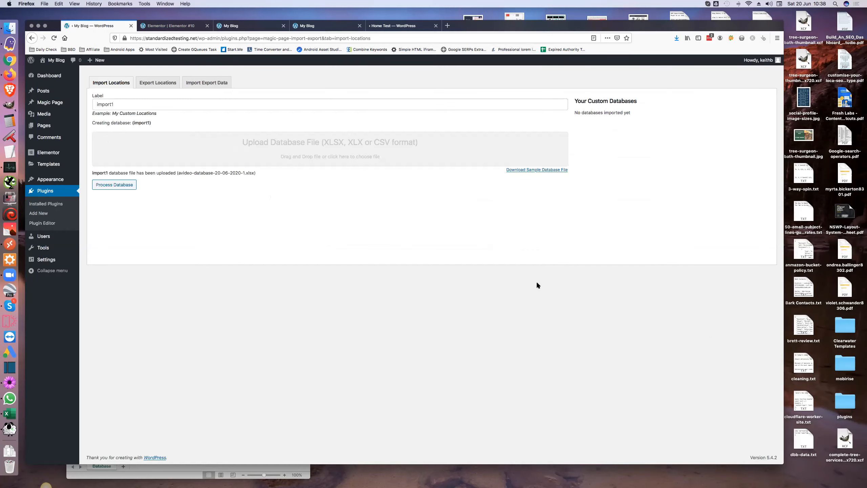
{"action": "left_click", "coordinate": [113, 185]}
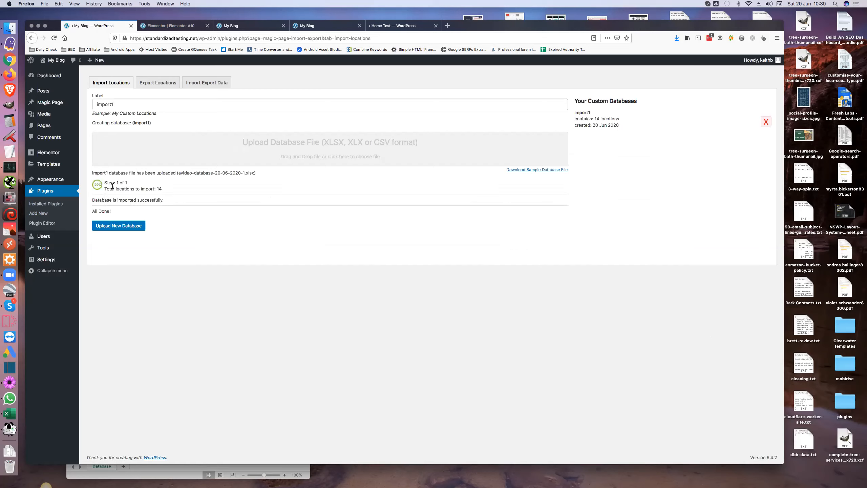
- Open Castleford for editing from the Magic Page locations list and examine its location details and custom meta fields
{"action": "mouse_move", "coordinate": [54, 106]}
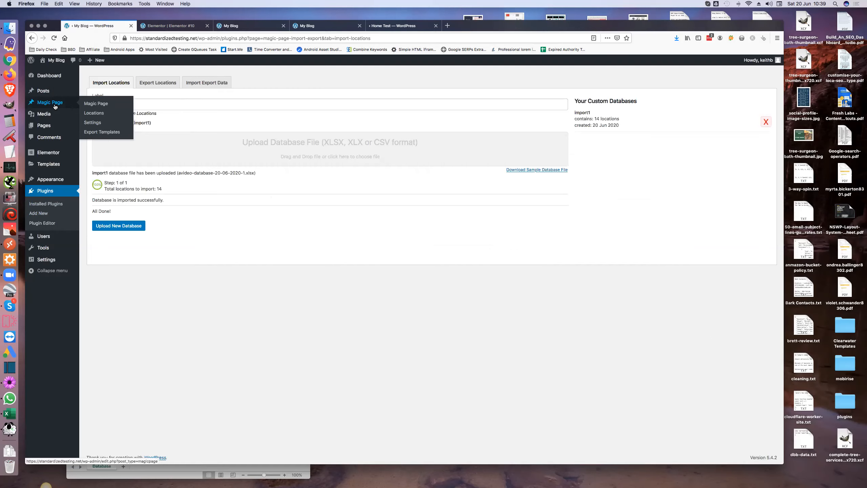
{"action": "left_click", "coordinate": [98, 116]}
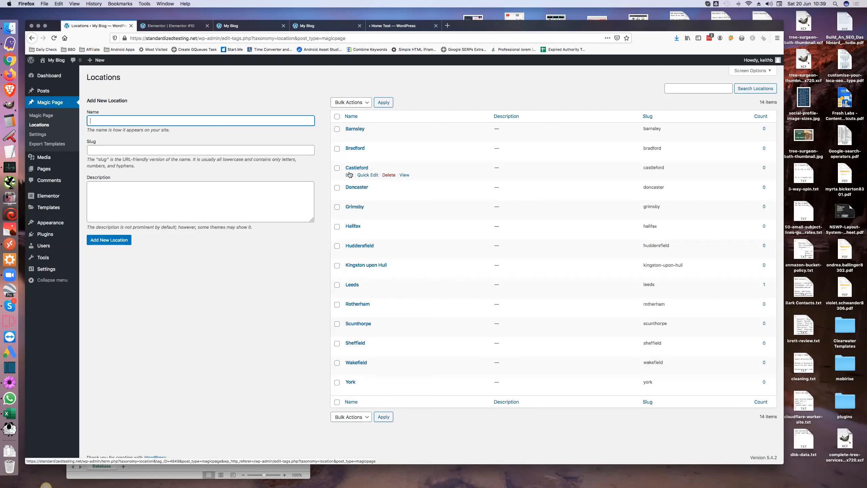
{"action": "left_click", "coordinate": [349, 175]}
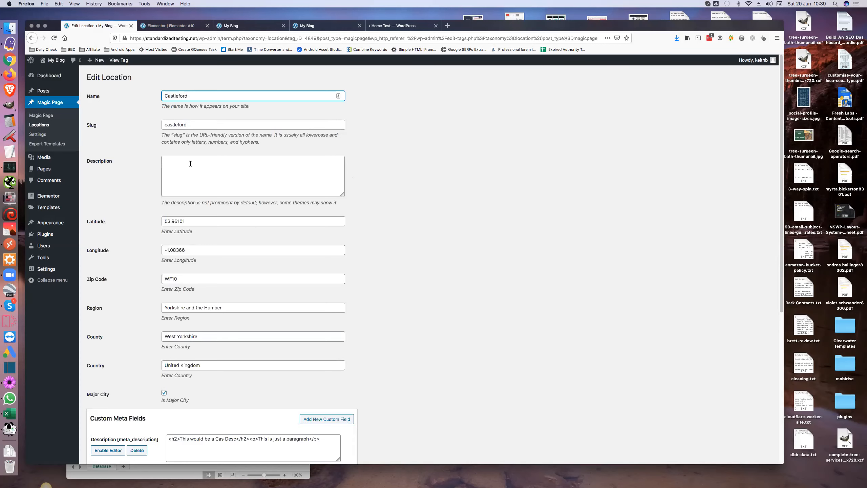
{"action": "scroll", "coordinate": [222, 217], "scroll_direction": "down", "scroll_amount": 2}
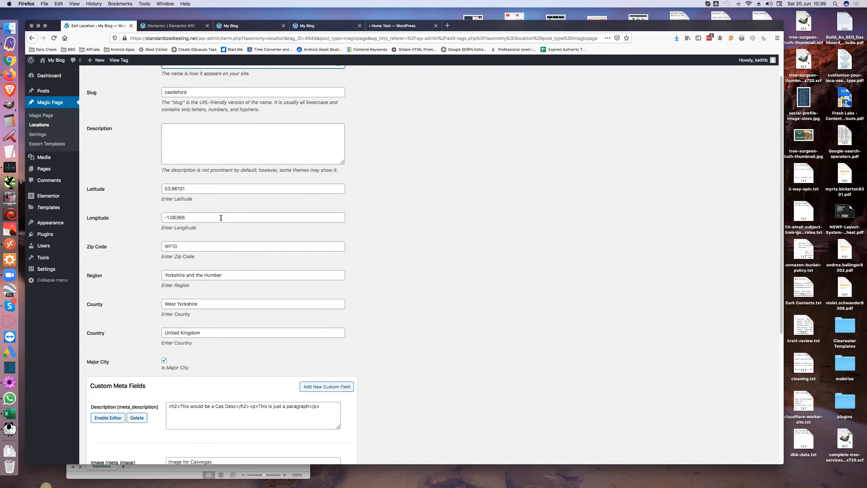
{"action": "scroll", "coordinate": [205, 227], "scroll_direction": "down", "scroll_amount": 1}
{"action": "scroll", "coordinate": [227, 243], "scroll_direction": "down", "scroll_amount": 6}
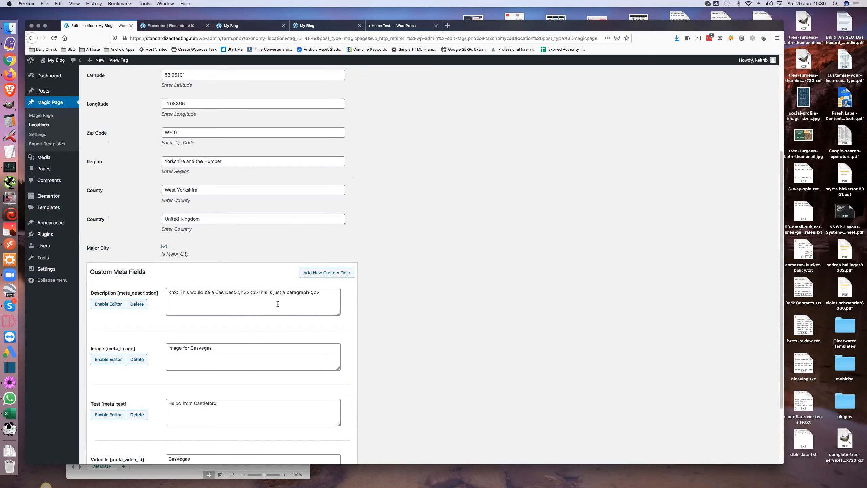
- In the Elementor text editor, repeat the line "This is meta test <[meta_test]>" until it appears four times
{"action": "scroll", "coordinate": [277, 303], "scroll_direction": "down", "scroll_amount": 1}
{"action": "scroll", "coordinate": [262, 321], "scroll_direction": "down", "scroll_amount": 3}
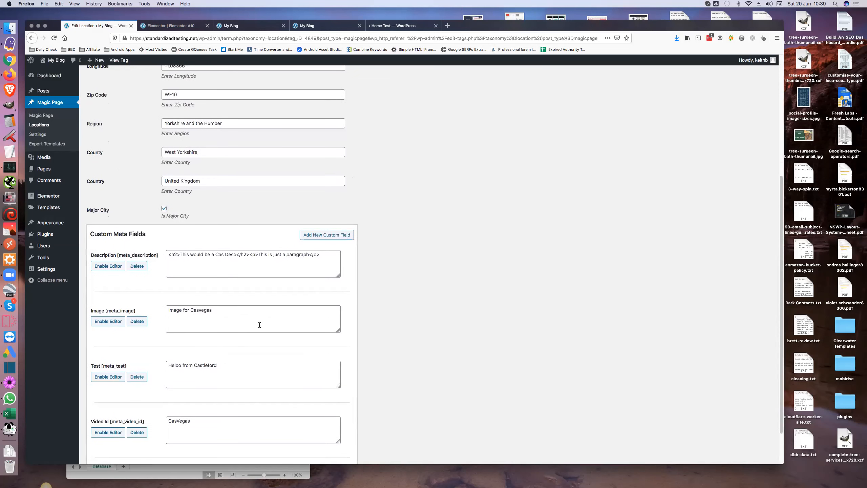
{"action": "scroll", "coordinate": [260, 324], "scroll_direction": "down", "scroll_amount": 3}
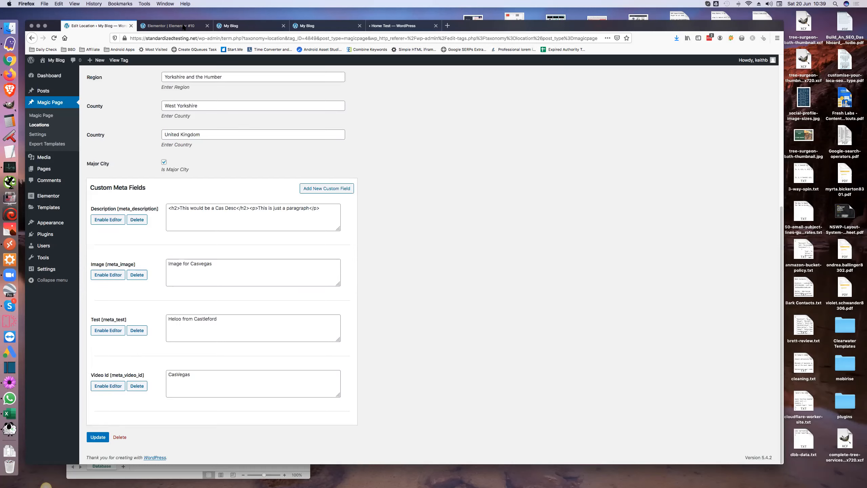
{"action": "left_click", "coordinate": [167, 28]}
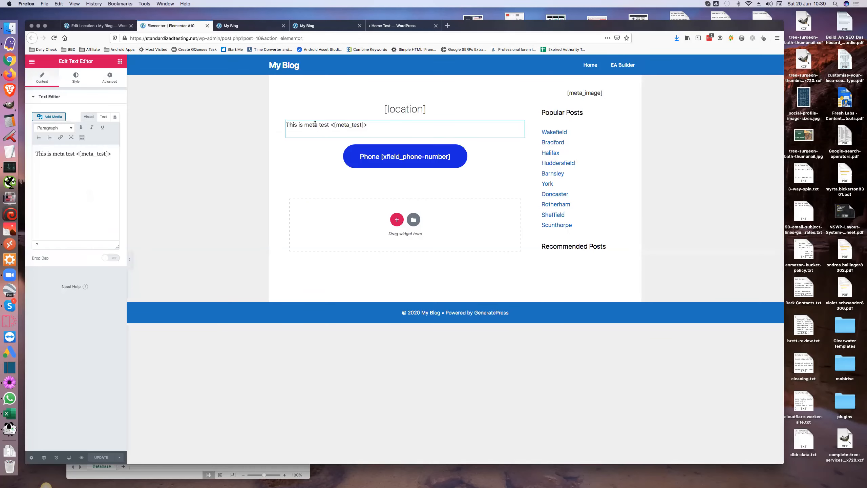
{"action": "triple_click", "coordinate": [78, 154]}
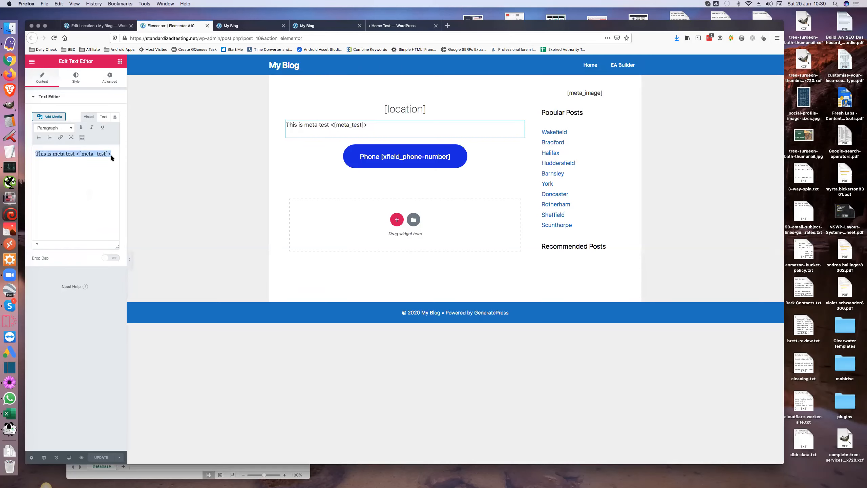
{"action": "type", "text": "This is meta test <[meta_test]>"}
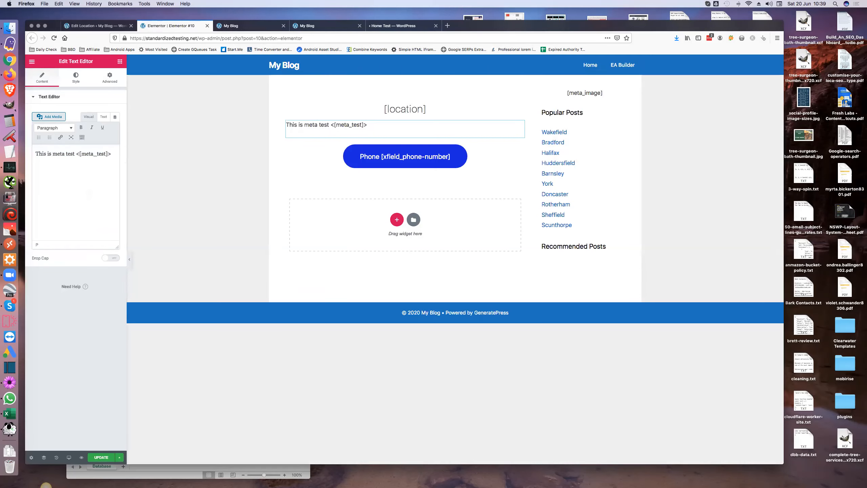
{"action": "type", "text": "This is meta test <[meta_test]>"}
{"action": "type", "text": "This is meta test <[meta_test]>"}
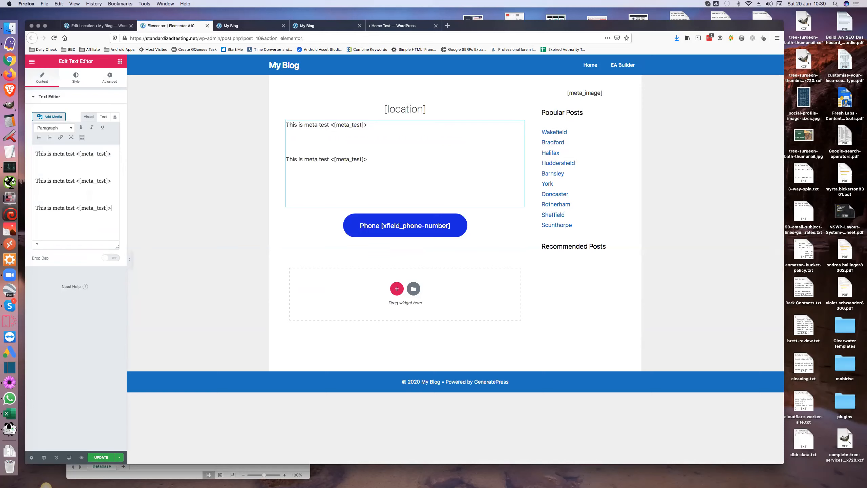
{"action": "type", "text": "This is meta test <[meta_test]>"}
- Change the second line to "This is meta Desc <[meta_desc]>" and the third to "This is meta video <[meta_video]>"
{"action": "double_click", "coordinate": [83, 182]}
{"action": "type", "text": "Desc"}
{"action": "left_click_drag", "start_coordinate": [153, 169], "coordinate": [242, 168]}
{"action": "left_click_drag", "start_coordinate": [99, 170], "coordinate": [109, 171]}
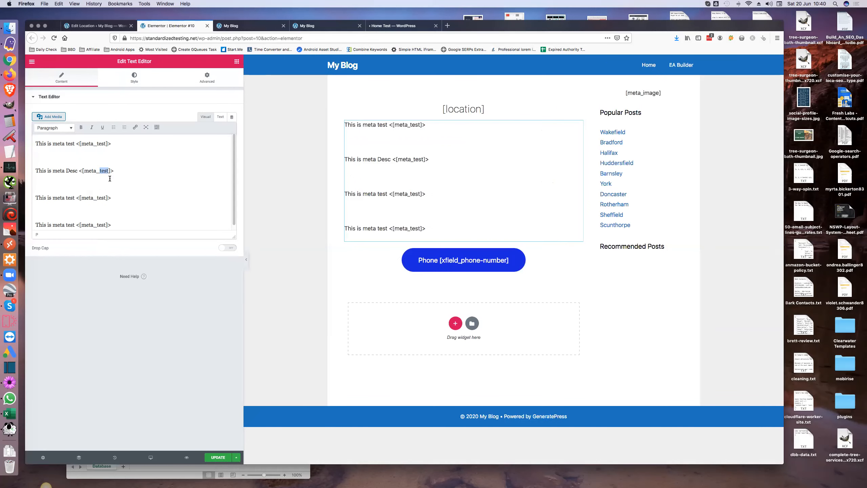
{"action": "type", "text": "desc"}
{"action": "left_click_drag", "start_coordinate": [96, 198], "coordinate": [105, 197]}
{"action": "type", "text": "video"}
{"action": "double_click", "coordinate": [72, 198]}
{"action": "type", "text": "video"}
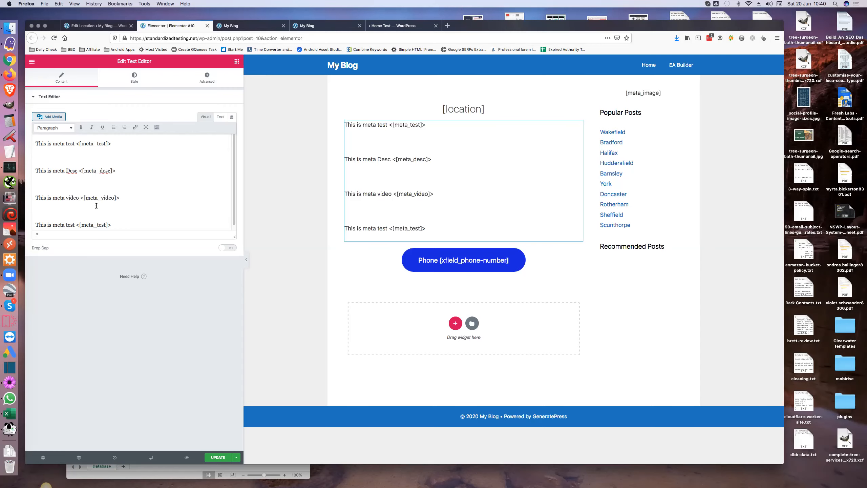
- Check the field names on the Castleford location and correct the two shortcodes to [meta_description] and [meta_video_id]
{"action": "left_click", "coordinate": [104, 27]}
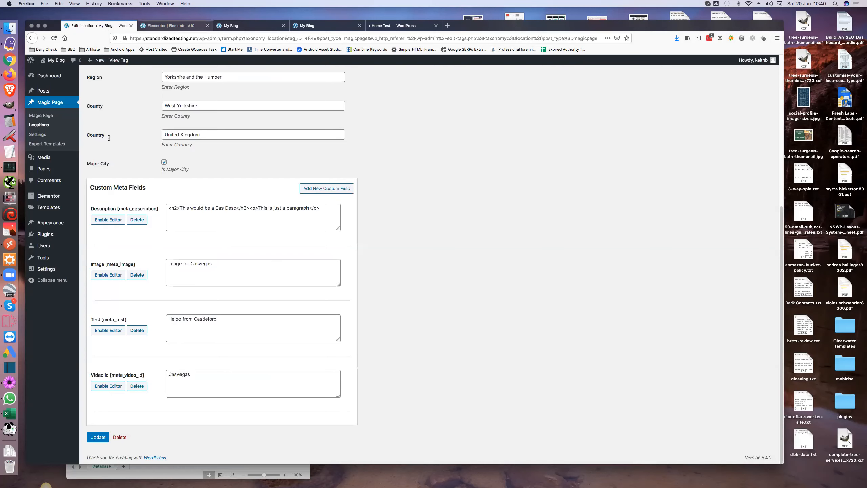
{"action": "key", "text": "ctrl+Tab"}
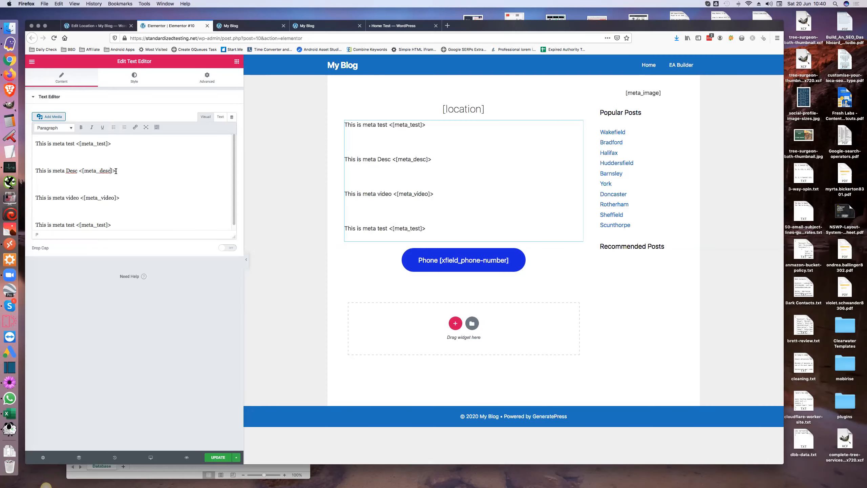
{"action": "type", "text": "r"}
{"action": "type", "text": "ip"}
{"action": "type", "text": "tion"}
{"action": "type", "text": "_id"}
- Change the fourth line's shortcode to [meta_image] and update the Elementor page
{"action": "left_click_drag", "start_coordinate": [98, 224], "coordinate": [104, 223]}
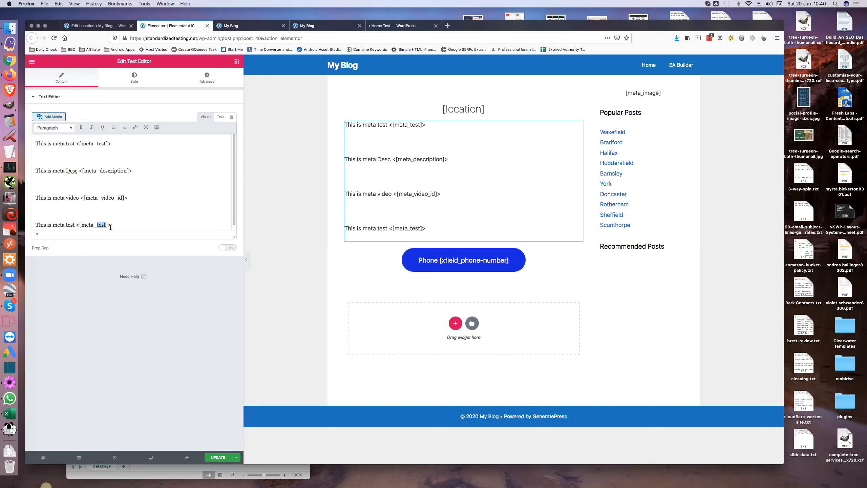
{"action": "type", "text": "image"}
{"action": "left_click", "coordinate": [215, 457]}
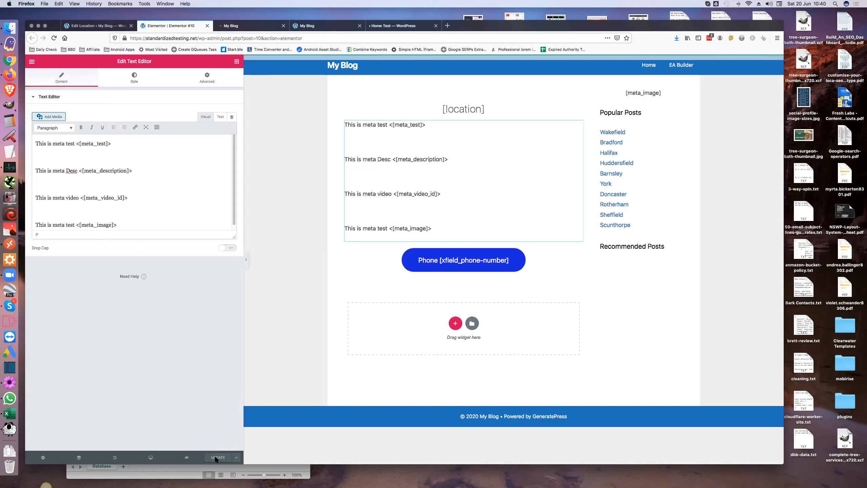
- Open standardizedtesting.net/test/barnsley in place of the preview and examine how its description heading and paragraph are rendered
{"action": "left_click", "coordinate": [252, 24]}
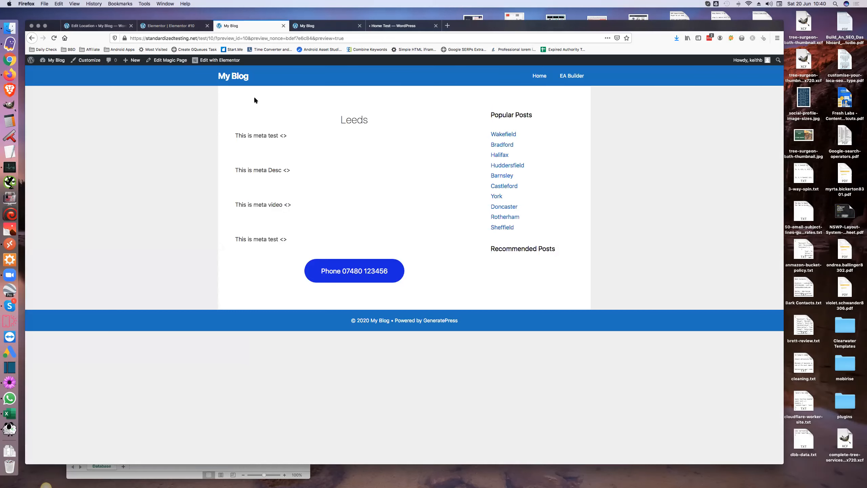
{"action": "double_click", "coordinate": [372, 35]}
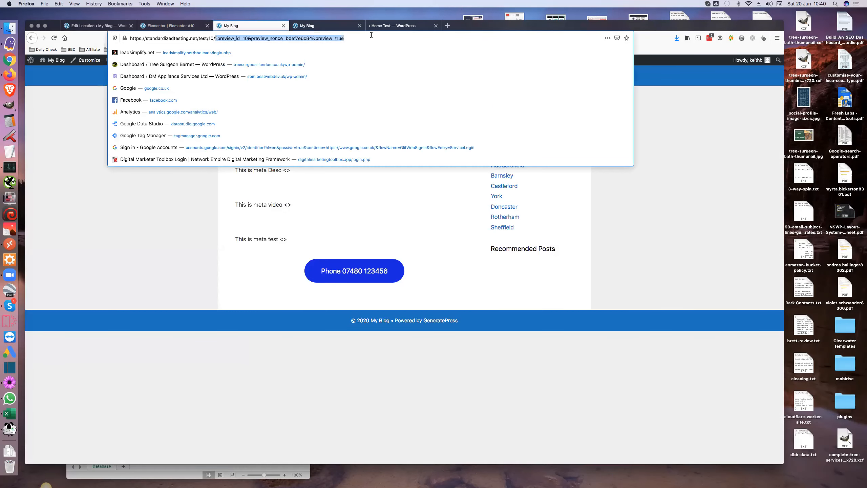
{"action": "key", "text": "BackSpace"}
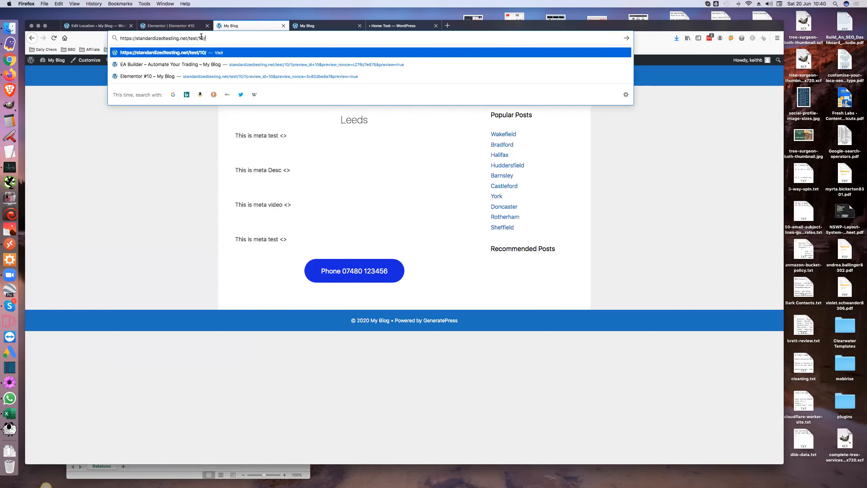
{"action": "double_click", "coordinate": [216, 38]}
{"action": "type", "text": "barn"}
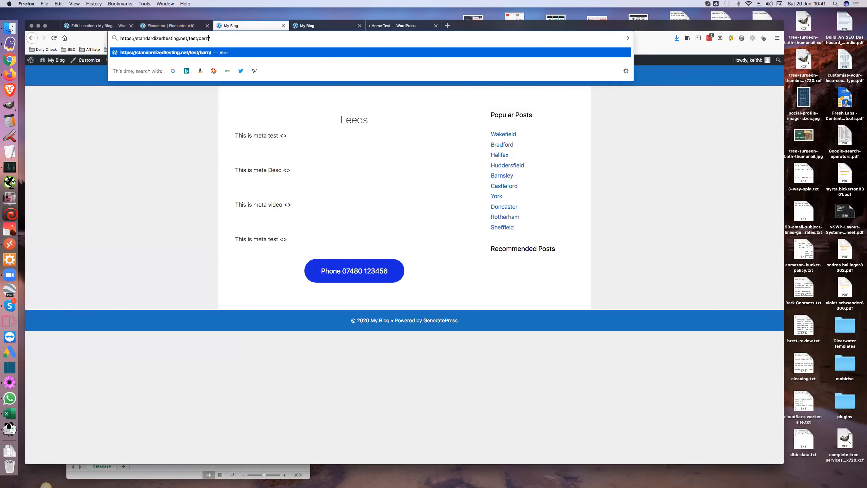
{"action": "type", "text": "sley"}
{"action": "key", "text": "Return"}
{"action": "triple_click", "coordinate": [294, 190]}
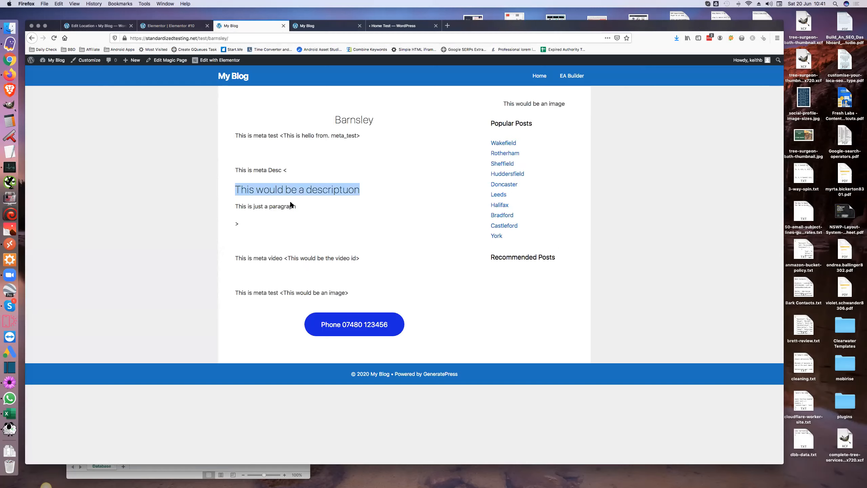
{"action": "left_click", "coordinate": [266, 206]}
{"action": "triple_click", "coordinate": [242, 224]}
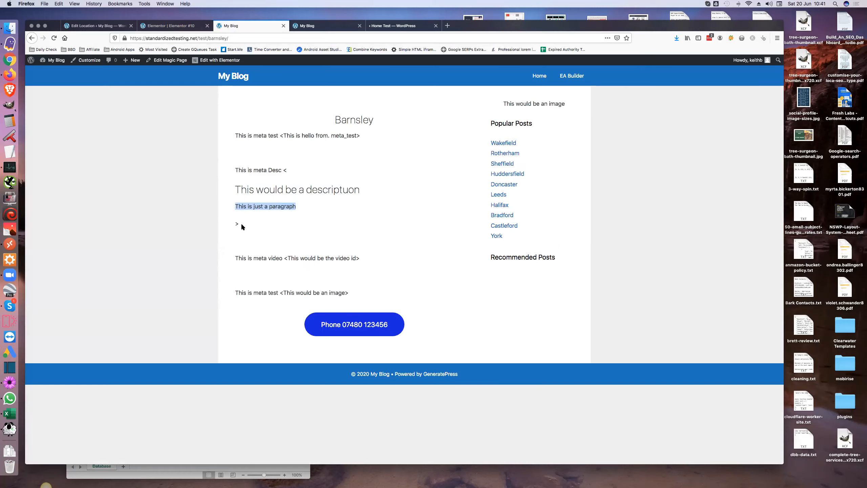
{"action": "triple_click", "coordinate": [238, 223]}
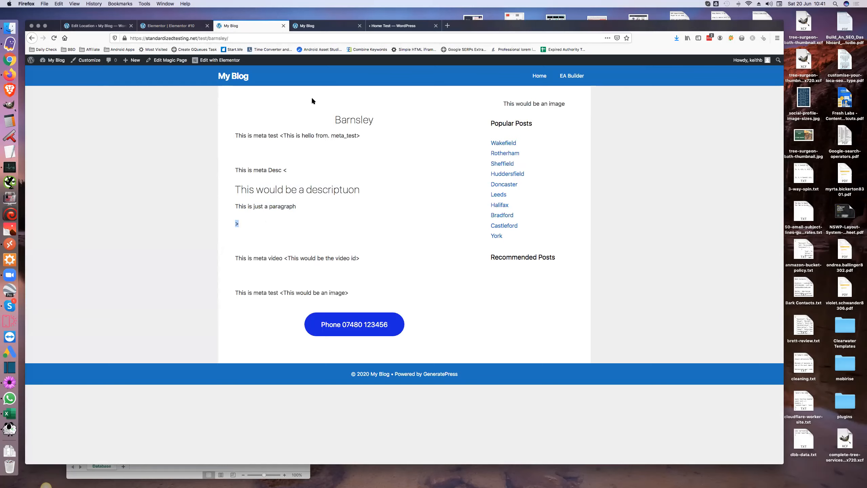
- Open standardizedtesting.net/test/castleford/ to view the custom meta values for Castleford
{"action": "double_click", "coordinate": [216, 39]}
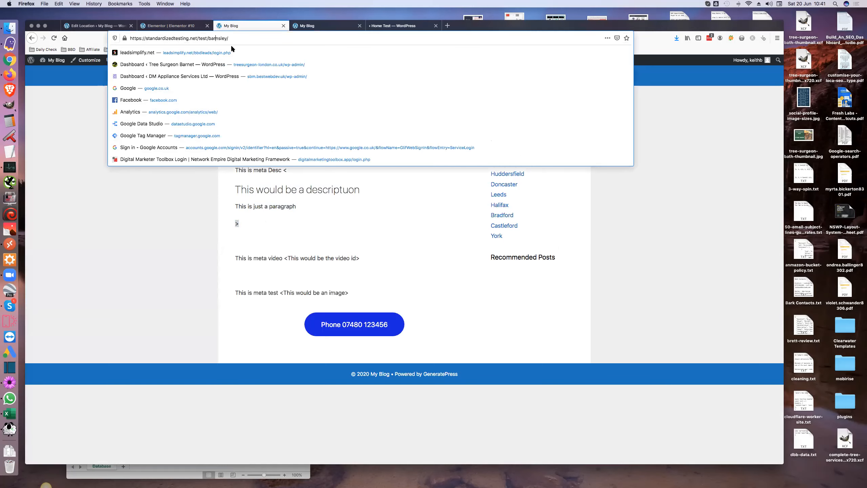
{"action": "type", "text": "castl"}
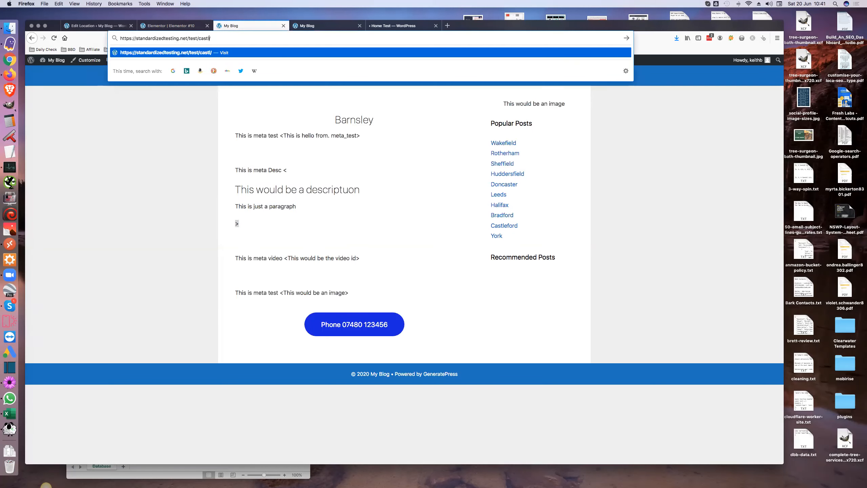
{"action": "type", "text": "eford/"}
{"action": "key", "text": "Return"}
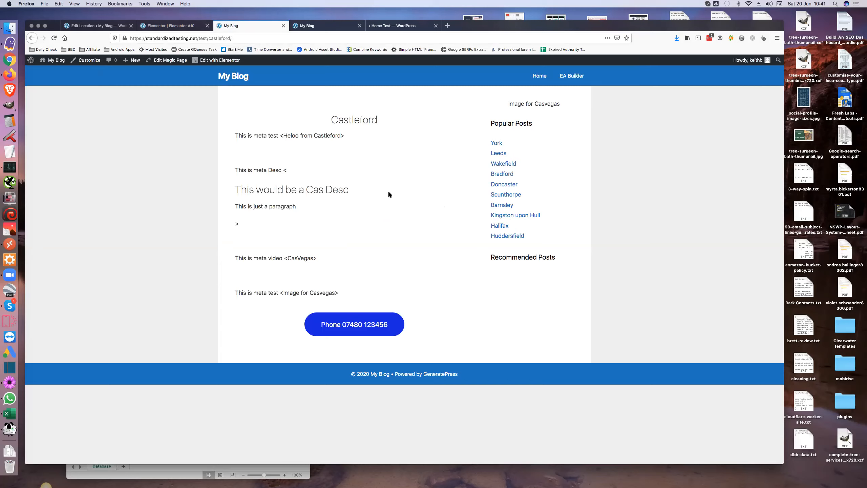
- Visit the Leeds, Castleford, Kingston upon Hull and Doncaster pages through the popular posts to compare their meta values
{"action": "left_click", "coordinate": [502, 154]}
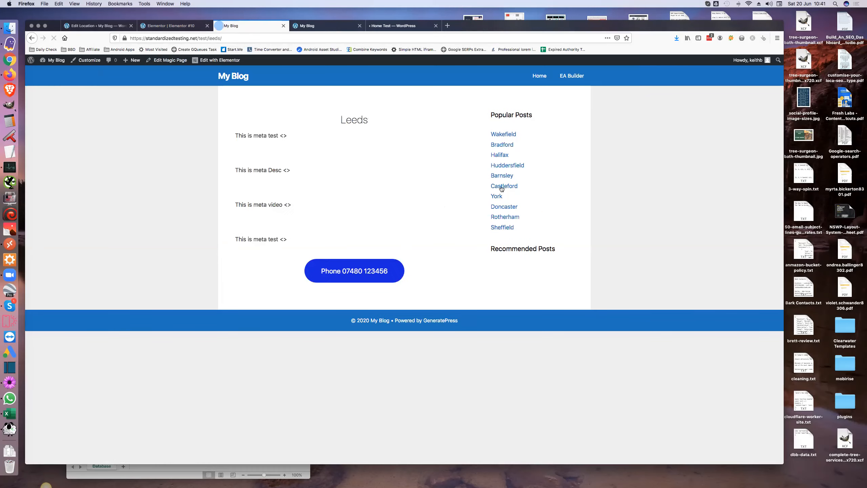
{"action": "left_click", "coordinate": [501, 188]}
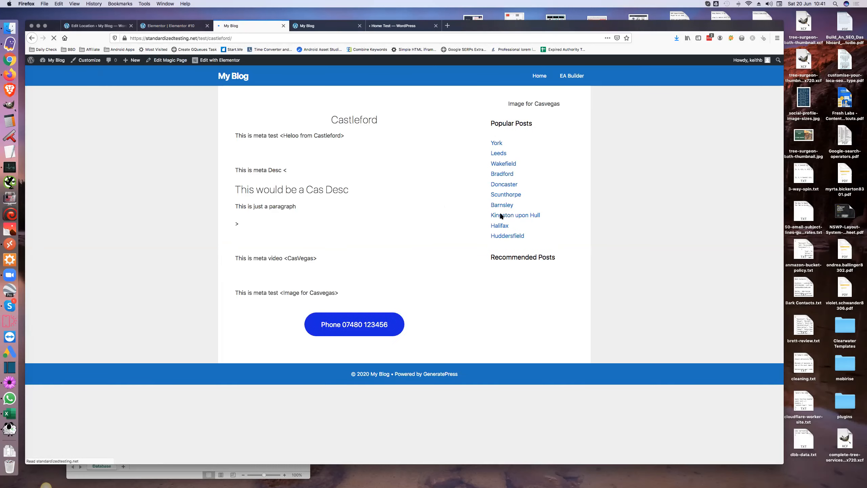
{"action": "left_click", "coordinate": [502, 215]}
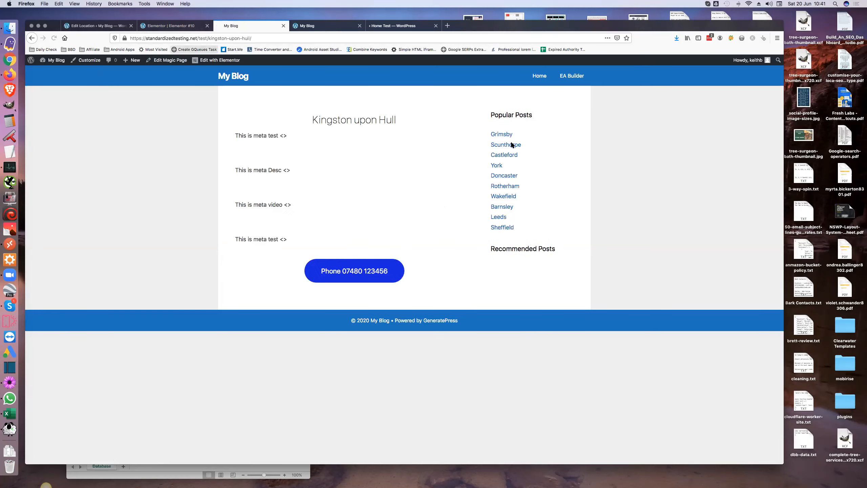
{"action": "left_click", "coordinate": [501, 177]}
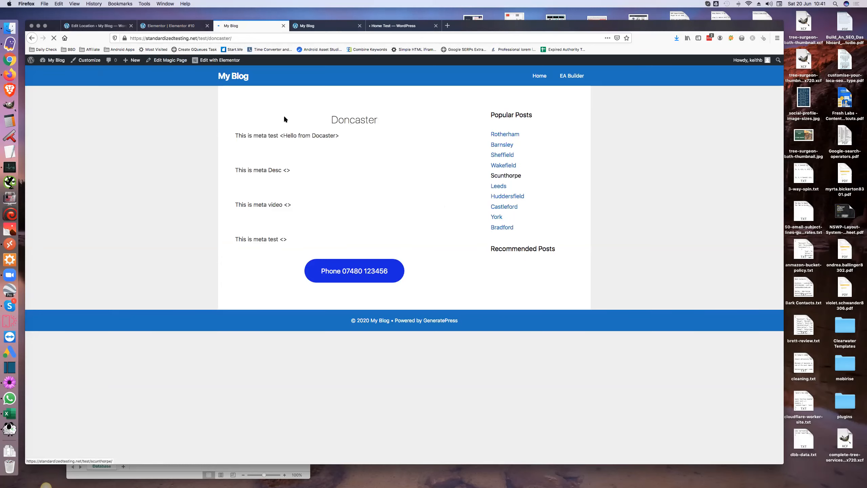
- Return to the Castleford location, switch to the Excel database, enlarge its window and examine the meta_test and Image column headings
{"action": "left_click", "coordinate": [106, 26]}
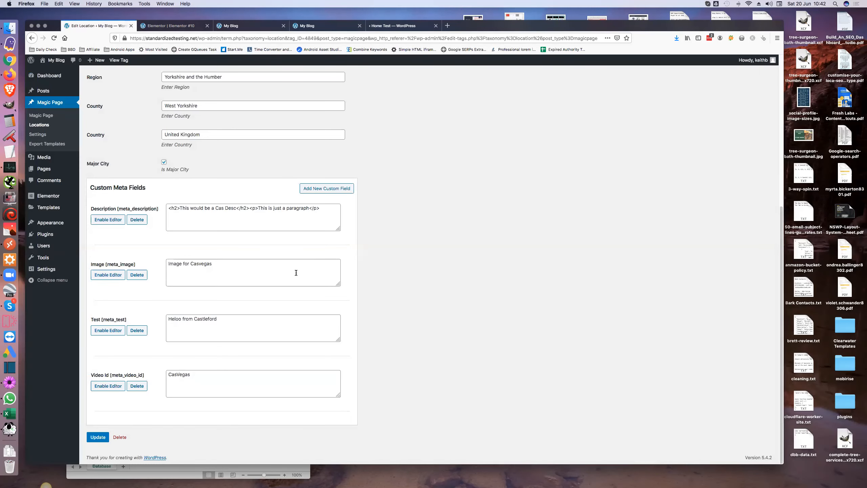
{"action": "left_click", "coordinate": [10, 413]}
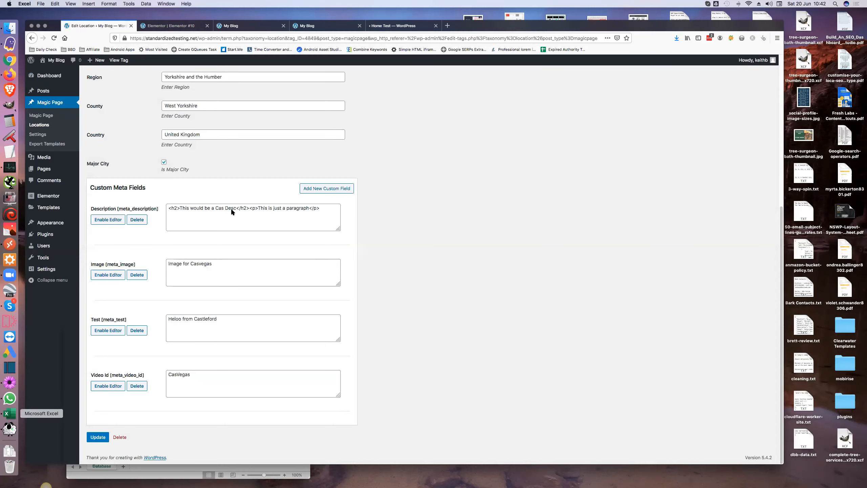
{"action": "left_click_drag", "start_coordinate": [297, 262], "coordinate": [295, 90]}
{"action": "left_click_drag", "start_coordinate": [310, 247], "coordinate": [689, 428]}
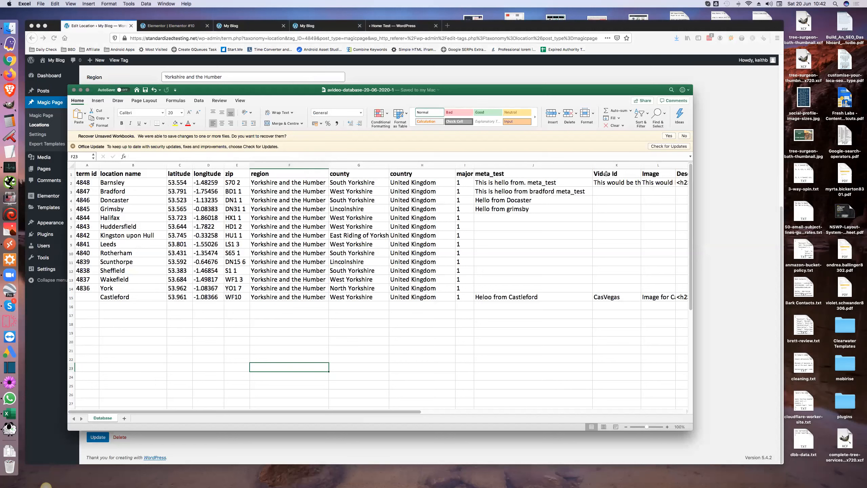
{"action": "left_click", "coordinate": [486, 175]}
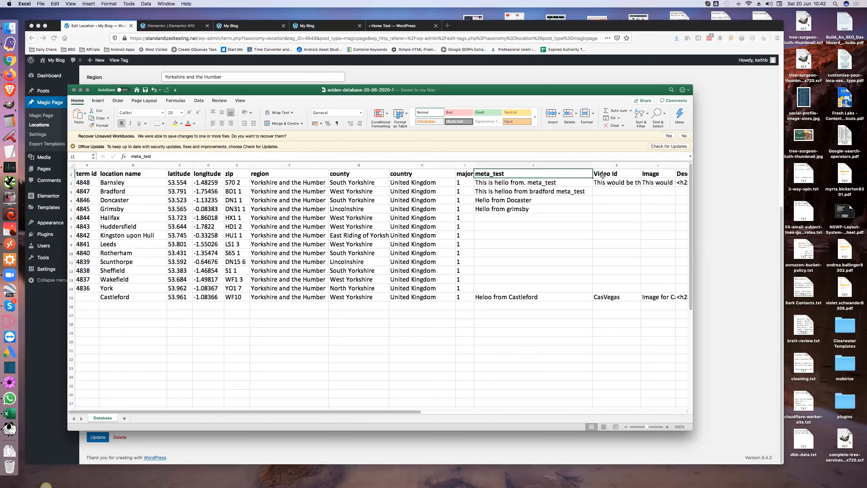
{"action": "left_click", "coordinate": [642, 175]}
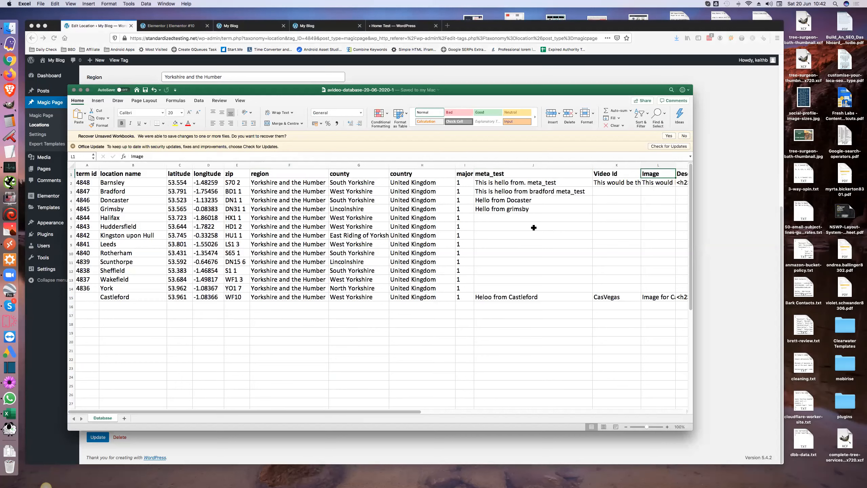
- Back in Firefox, set Castleford's Test meta field to "{Heloo|Goodbye} from Castleford" and update the location
{"action": "left_click", "coordinate": [400, 80]}
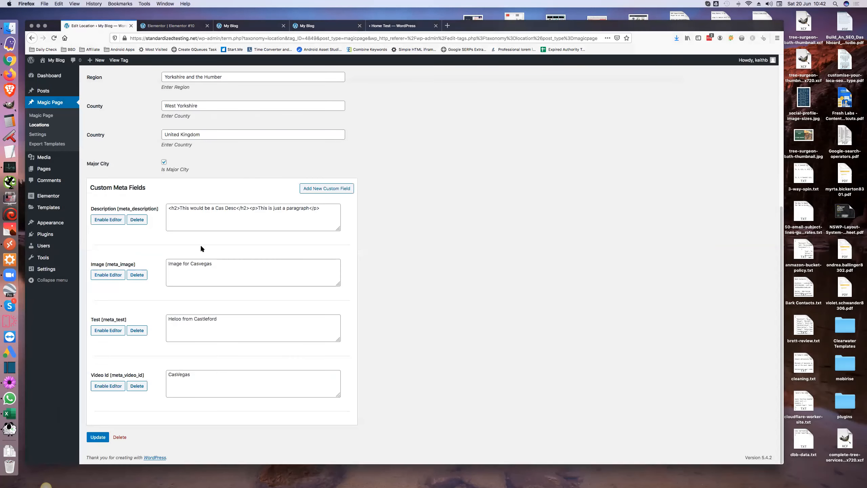
{"action": "left_click", "coordinate": [169, 319]}
{"action": "type", "text": "{Heloo"}
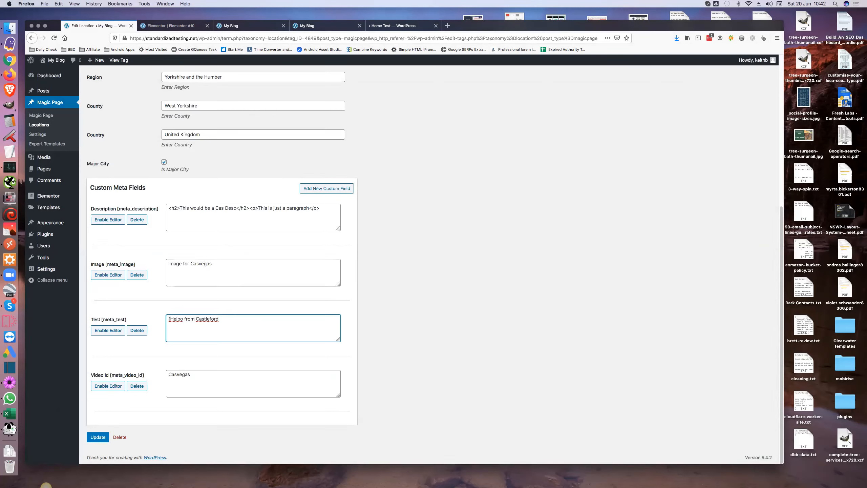
{"action": "type", "text": "|Goodbye}"}
{"action": "left_click", "coordinate": [98, 437]}
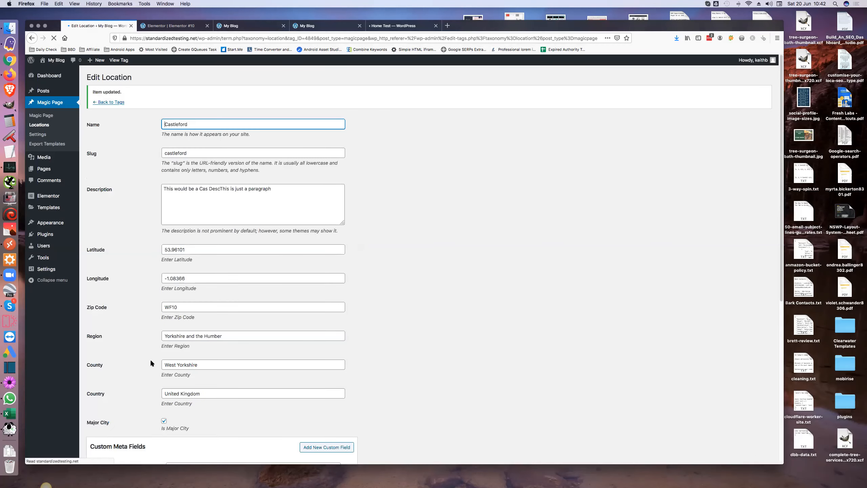
- Replace "Heloo" with "Hi" in Castleford's Test meta field and update the location
{"action": "scroll", "coordinate": [150, 360], "scroll_direction": "down", "scroll_amount": 6}
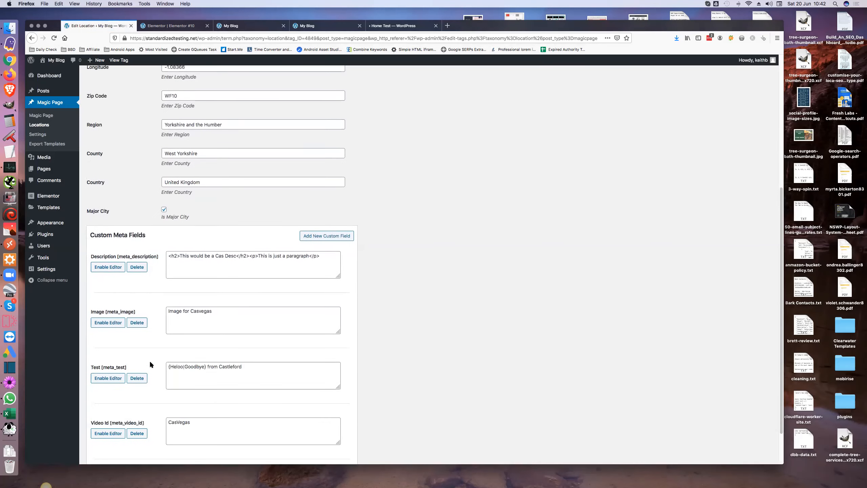
{"action": "scroll", "coordinate": [149, 360], "scroll_direction": "down", "scroll_amount": 1}
{"action": "double_click", "coordinate": [181, 343]}
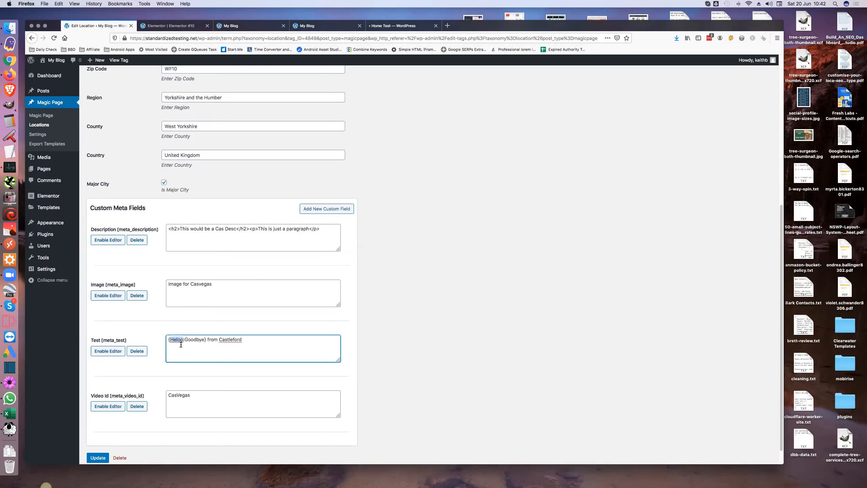
{"action": "type", "text": "Hi"}
{"action": "scroll", "coordinate": [138, 396], "scroll_direction": "down", "scroll_amount": 1}
{"action": "left_click", "coordinate": [98, 437]}
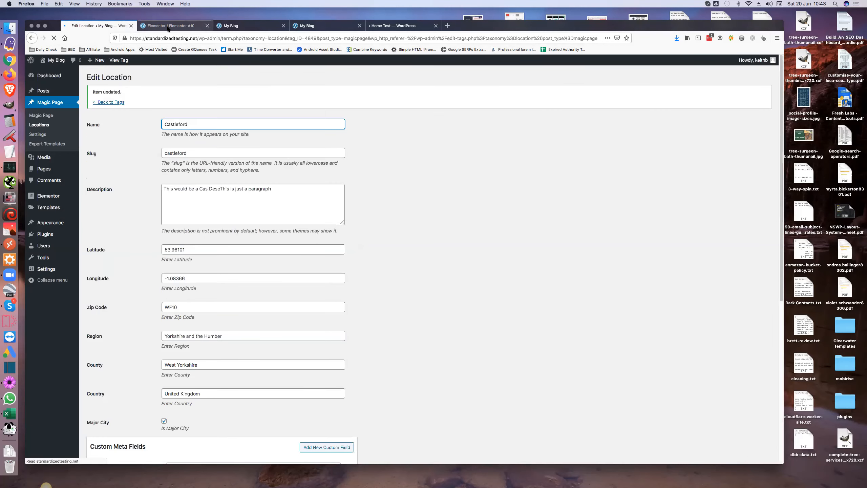
- Open the Castleford page from the Doncaster page's popular posts to check the edited Test field
{"action": "left_click", "coordinate": [235, 27]}
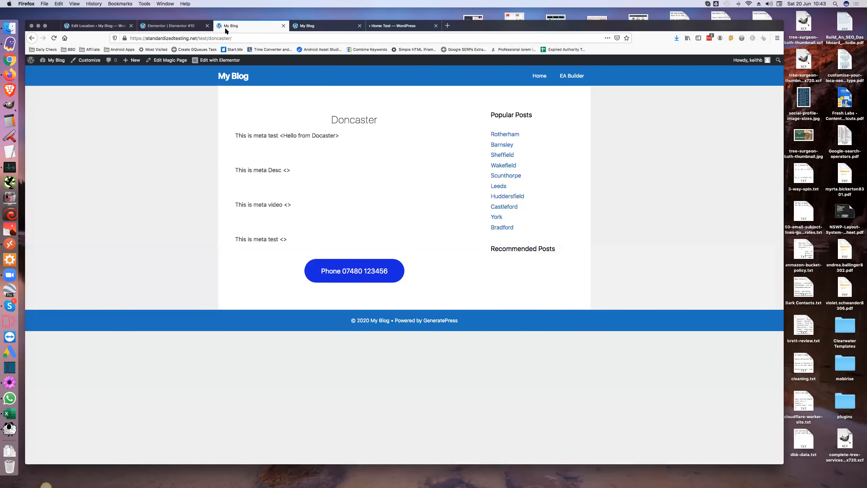
{"action": "left_click", "coordinate": [505, 206]}
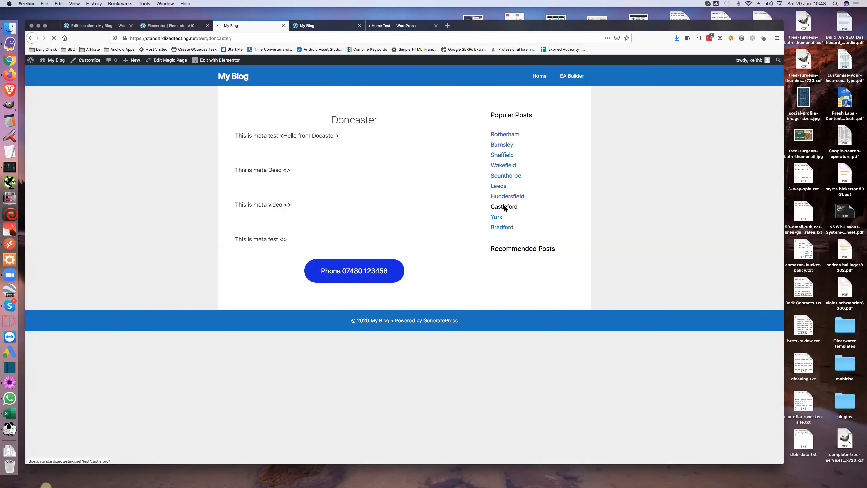